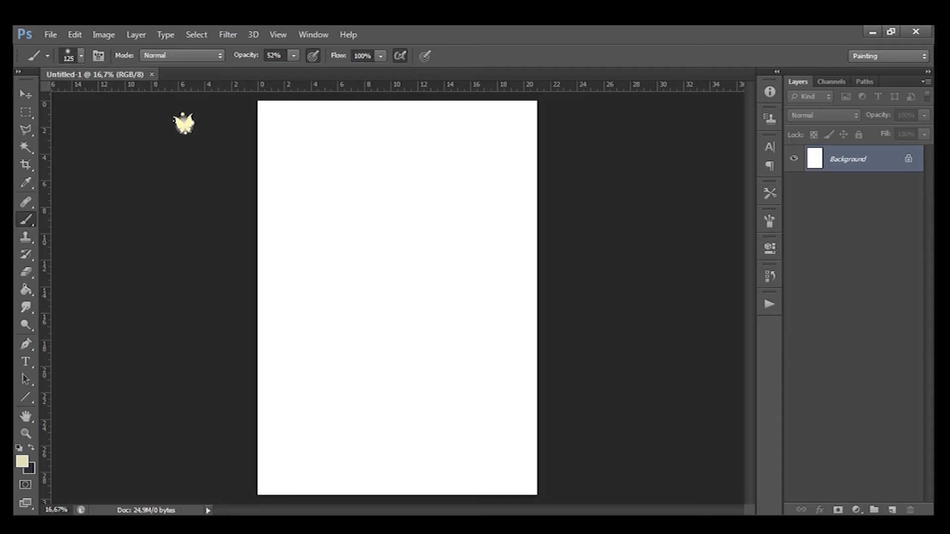
- Switch to the Brush tool and pick the 19 px hard round brush preset
key("s")
key("b")
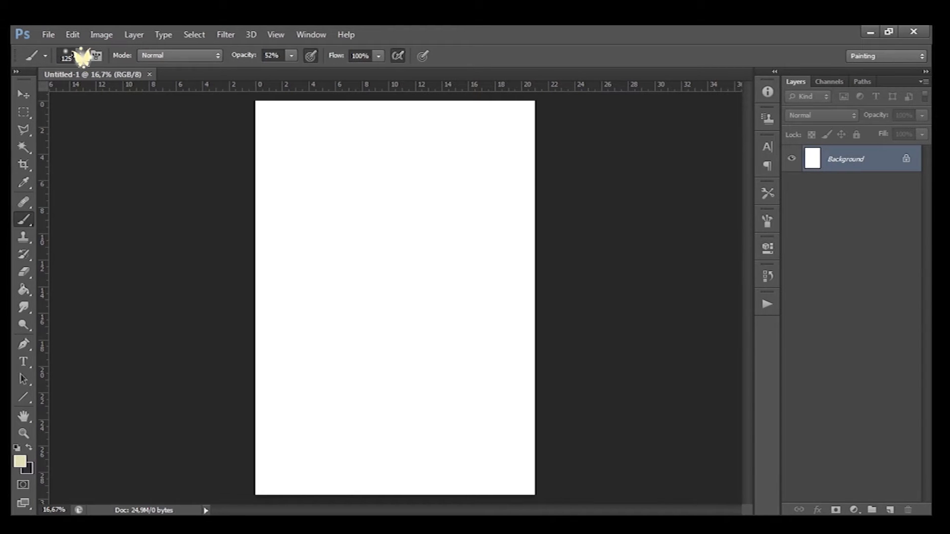
left_click(82, 55)
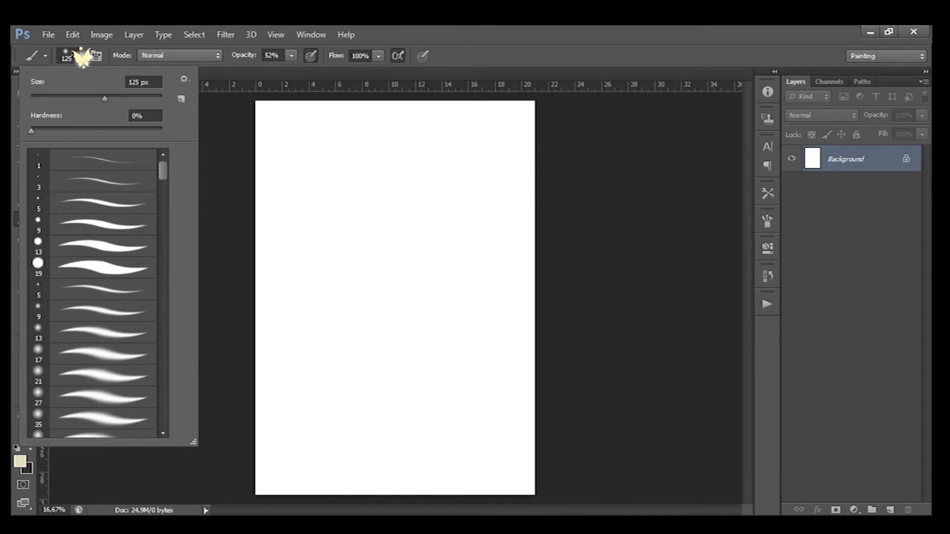
scroll(81, 57, "down", 20)
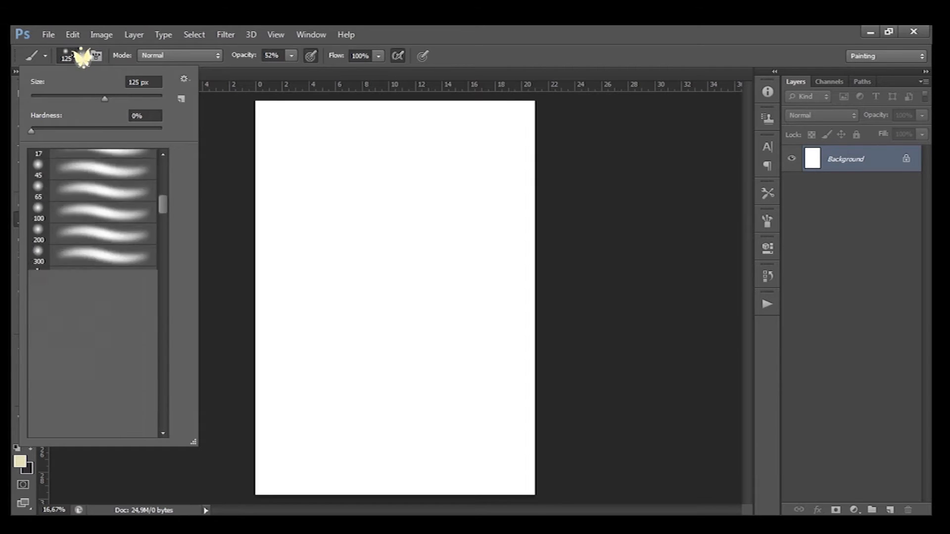
scroll(81, 57, "down", 15)
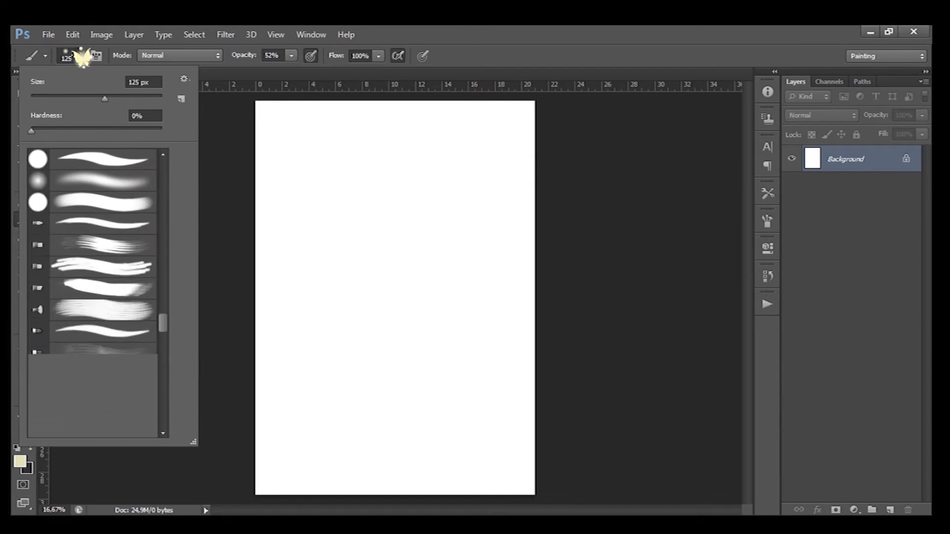
scroll(81, 57, "up", 10)
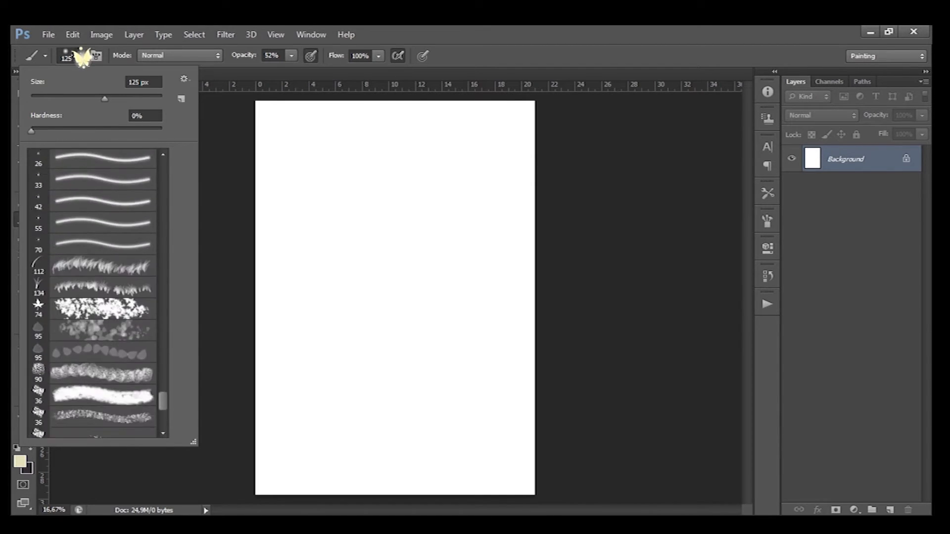
scroll(82, 57, "up", 20)
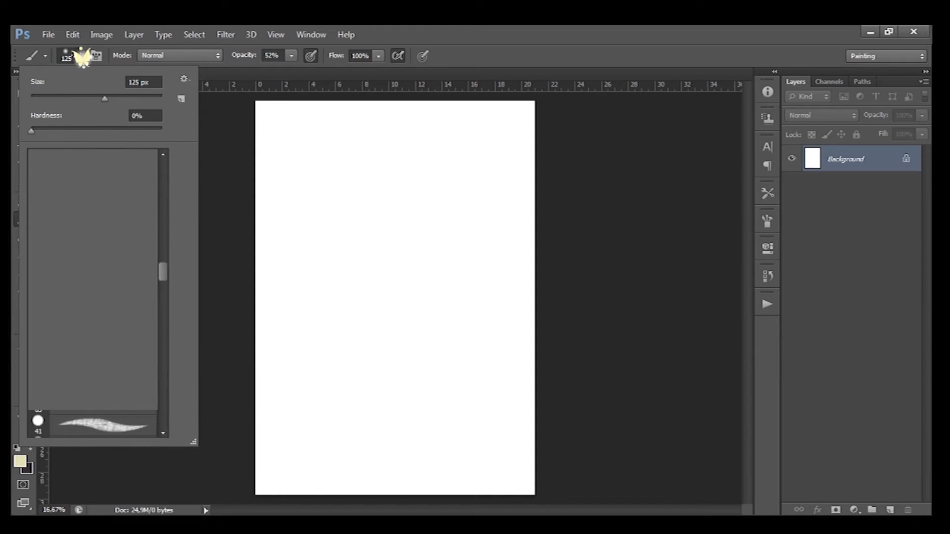
scroll(81, 57, "up", 1)
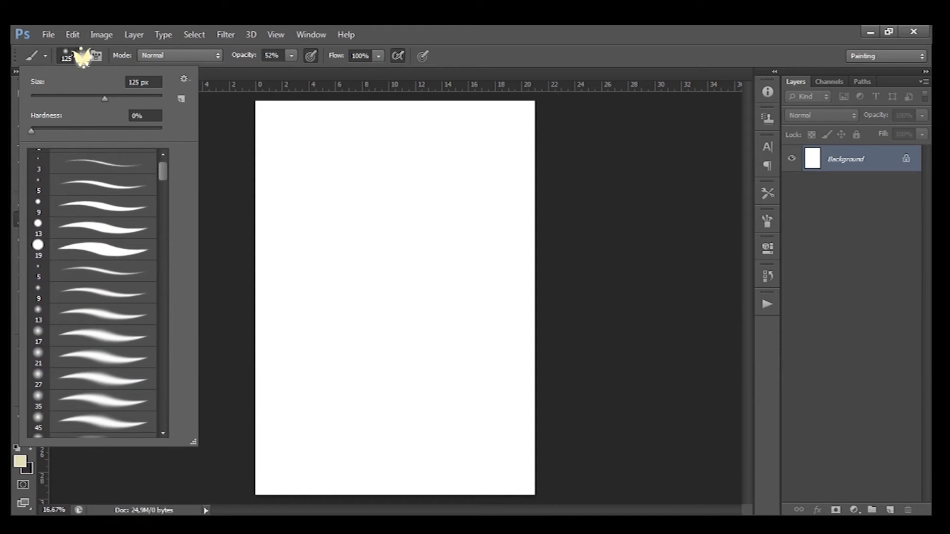
left_click(93, 250)
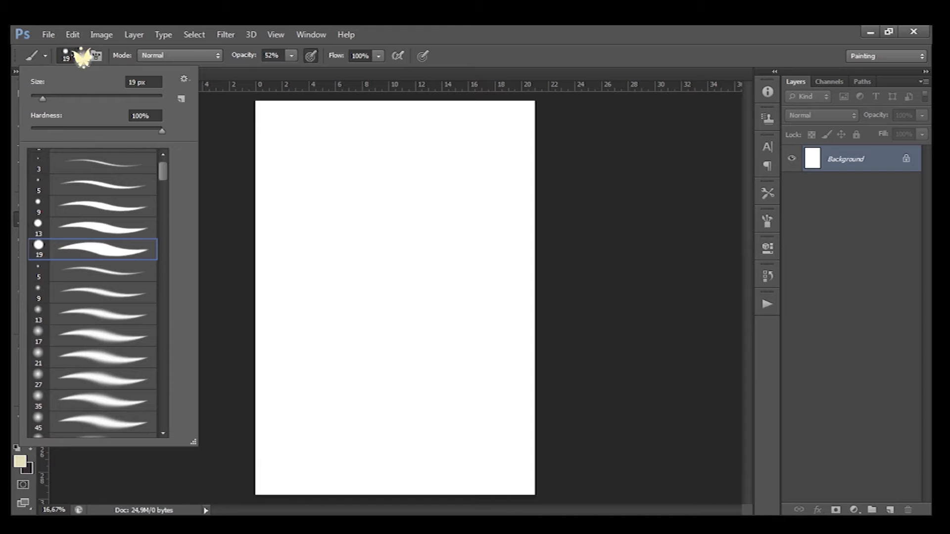
- Set brush opacity to 100% and reset the colours to default black and white
left_click(291, 56)
left_click_drag(292, 70, 326, 70)
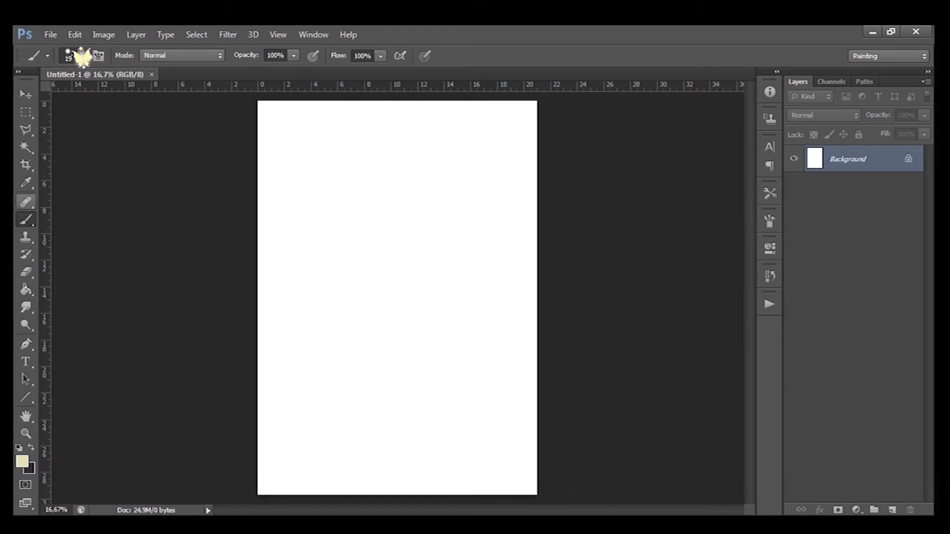
key("d")
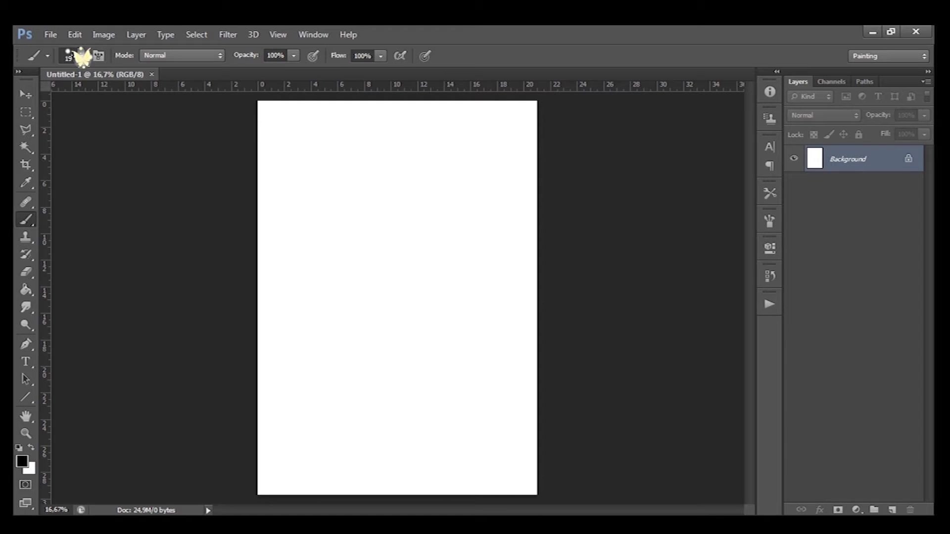
- Enlarge the brush size and paint a thick curved stroke across the upper page
key("bracketright")
key("bracketright")
key("bracketright")
key("bracketright")
key("bracketright")
key("bracketright")
key("bracketright")
key("bracketright")
key("bracketright")
key("bracketright")
key("bracketright")
key("bracketright")
key("bracketright")
key("bracketright")
key("bracketright")
key("bracketright")
key("bracketright")
key("bracketright")
key("bracketright")
key("bracketright")
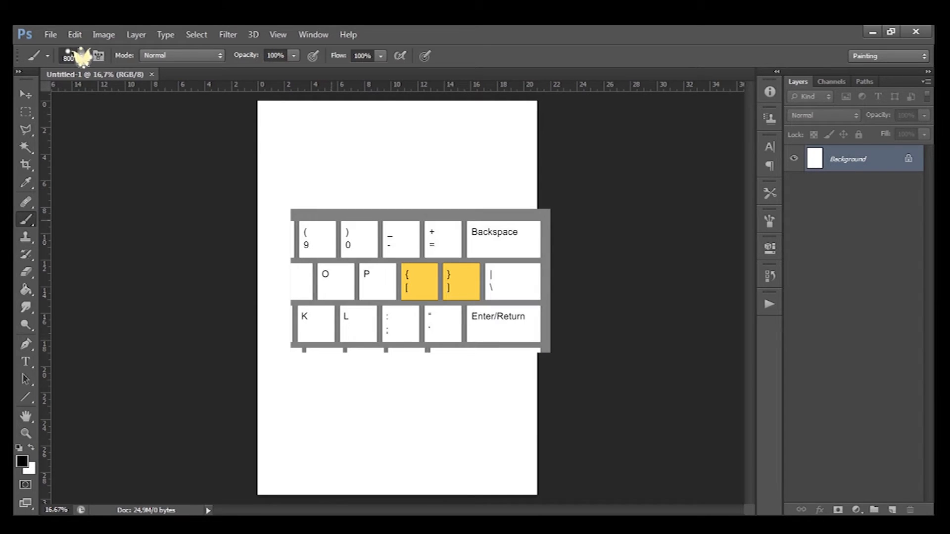
left_click_drag(326, 170, 454, 231)
- Shrink the brush size and paint a thinner curved stroke below the first one
key("bracketleft")
key("bracketleft")
key("bracketleft")
key("bracketleft")
key("bracketleft")
key("bracketleft")
key("bracketleft")
key("bracketleft")
key("bracketleft")
key("bracketleft")
key("bracketleft")
key("bracketleft")
mouse_move(283, 249)
left_mouse_down()
mouse_move(341, 299)
mouse_move(461, 333)
left_mouse_up()
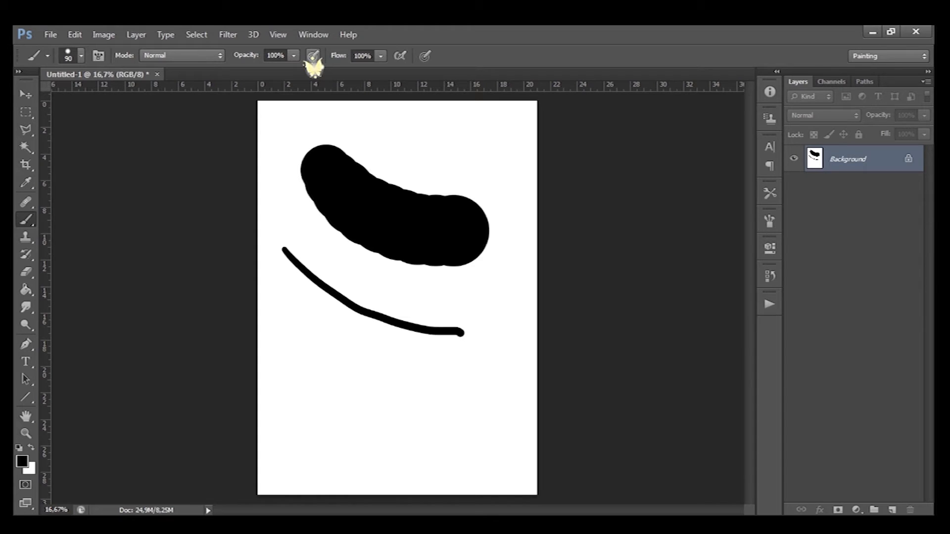
- Enlarge the brush again and paint another stroke across the middle of the page
key("bracketright")
key("bracketright")
key("bracketright")
key("bracketright")
key("bracketright")
key("bracketright")
mouse_move(286, 312)
left_mouse_down()
mouse_move(352, 355)
mouse_move(438, 384)
left_mouse_up()
- Shrink the brush and paint a stroke lower on the page
key("bracketleft")
key("bracketleft")
key("bracketleft")
mouse_move(279, 367)
left_mouse_down()
mouse_move(374, 429)
mouse_move(490, 416)
left_mouse_up()
- Clear the whole canvas and deselect
key("ctrl+a")
key("BackSpace")
key("ctrl+d")
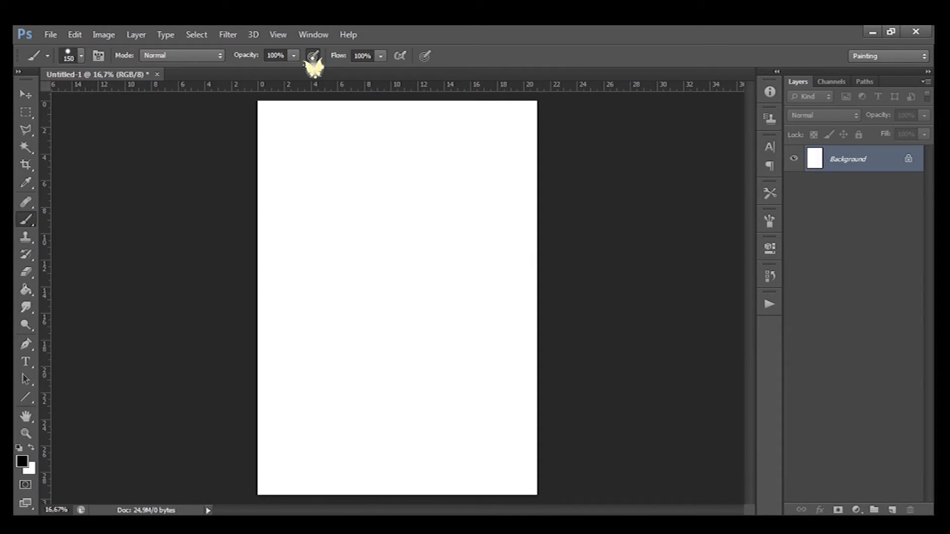
- Lower brush opacity to about 65% and paint two grey wavy strokes
mouse_move(293, 55)
left_mouse_down()
mouse_move(260, 56)
mouse_move(286, 56)
mouse_move(267, 70)
mouse_move(240, 70)
left_mouse_up()
mouse_move(312, 136)
left_mouse_down()
mouse_move(342, 194)
mouse_move(414, 280)
mouse_move(459, 299)
left_mouse_up()
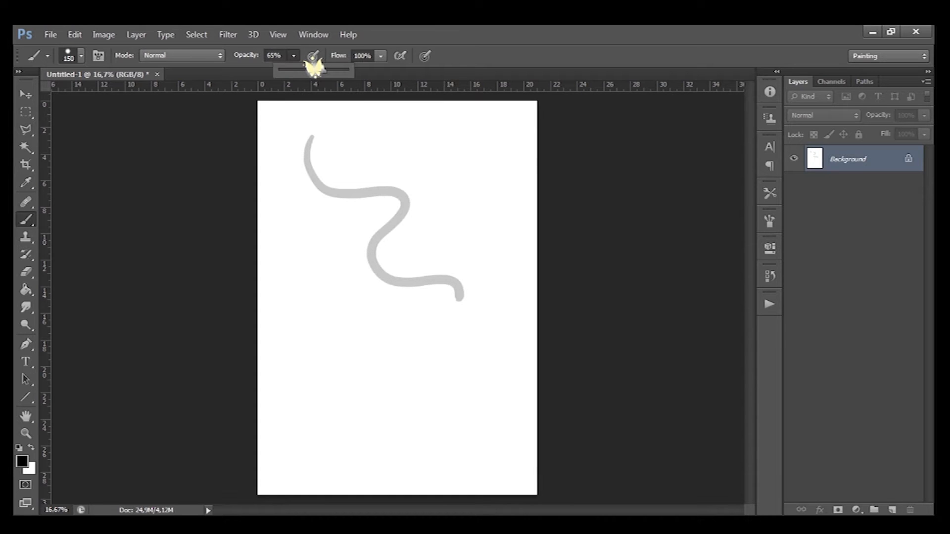
mouse_move(286, 231)
left_mouse_down()
mouse_move(346, 336)
mouse_move(479, 383)
left_mouse_up()
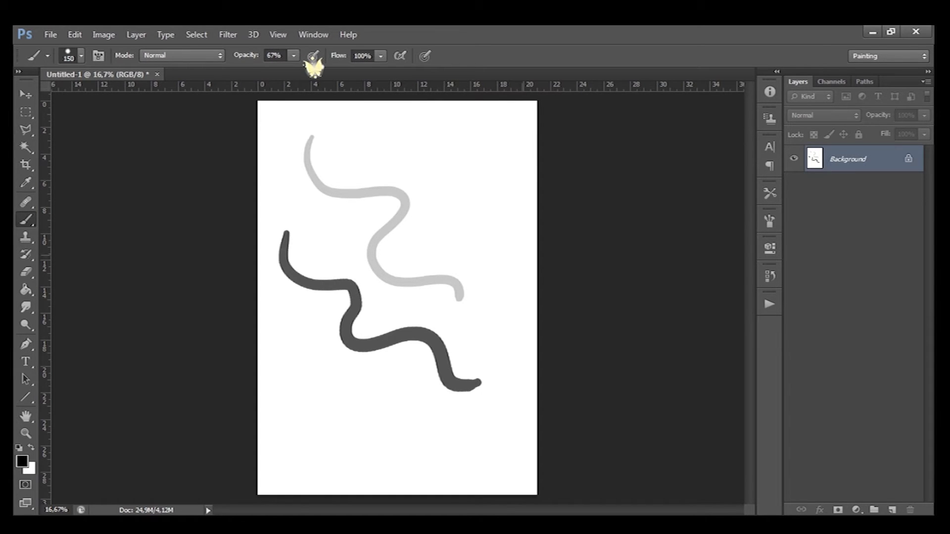
- Raise opacity to 98% and paint a solid black wavy stroke at the upper right
left_click_drag(312, 69, 315, 69)
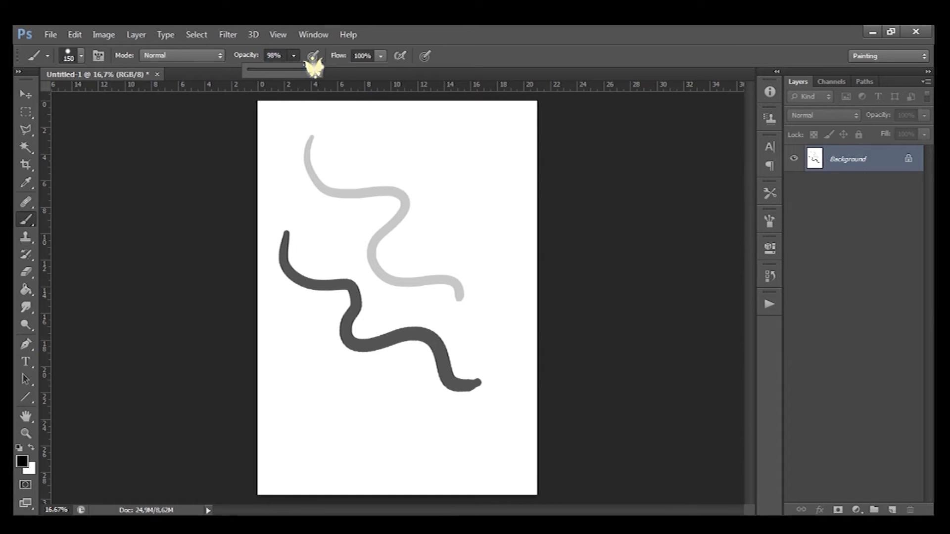
mouse_move(393, 124)
left_mouse_down()
mouse_move(455, 183)
mouse_move(509, 262)
left_mouse_up()
- Select all and delete the canvas contents
key("ctrl+r")
key("ctrl+r")
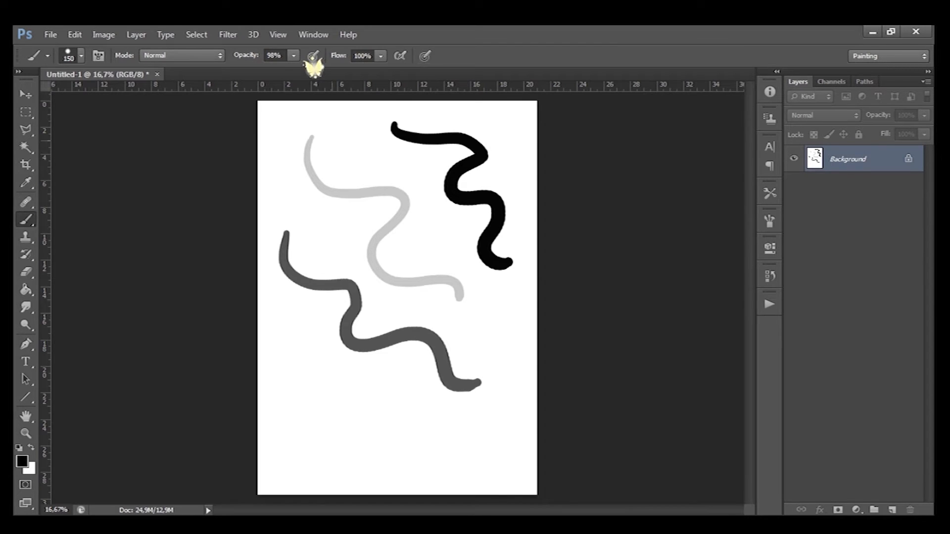
key("ctrl+a")
key("Delete")
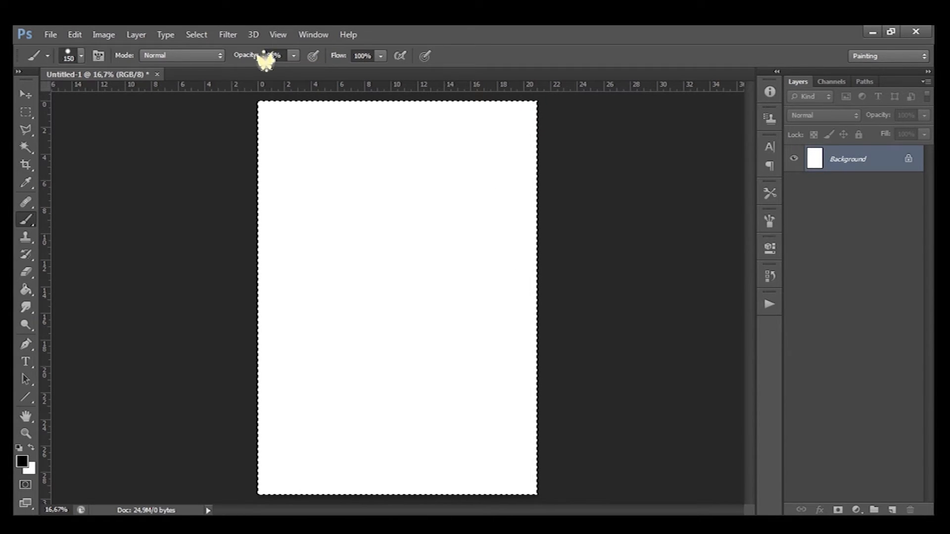
- Browse the brush blending mode options
left_click(216, 54)
key("Down")
key("Down")
key("Down")
key("Down")
key("Down")
key("Down")
key("Down")
key("Down")
key("Down")
key("Down")
key("Down")
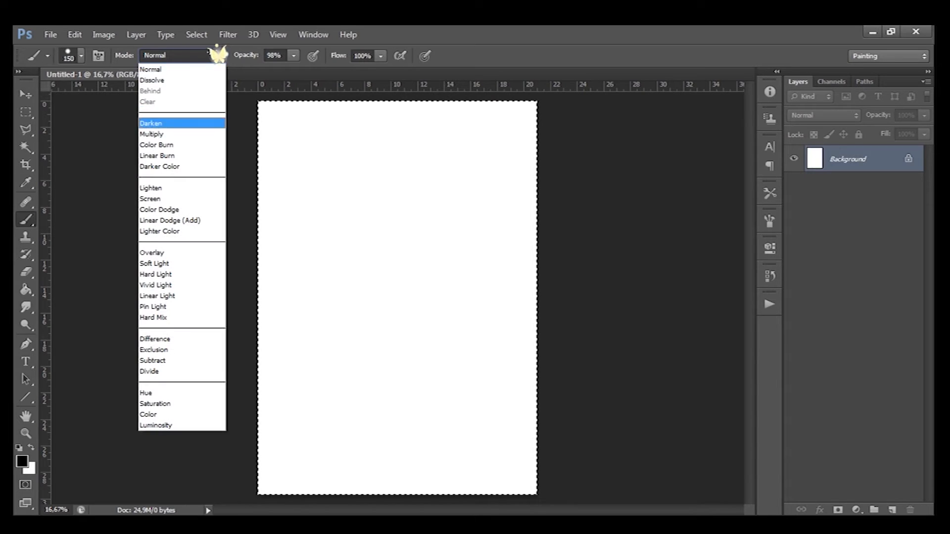
key("Down")
key("Down")
key("Down")
key("Down")
key("Down")
key("Down")
key("Down")
key("Down")
key("Down")
key("Down")
key("Down")
key("Down")
key("Down")
key("Down")
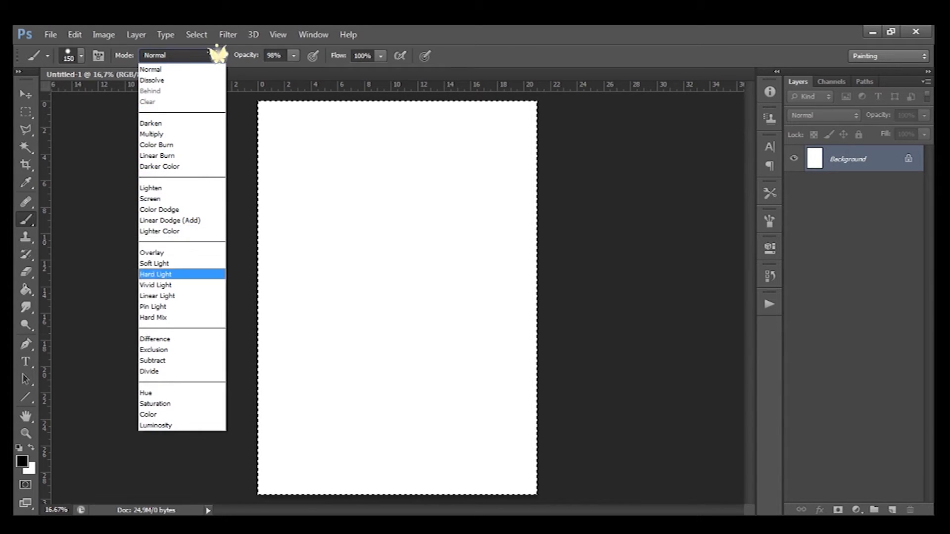
key("Up")
key("Up")
key("Up")
key("Up")
key("Up")
key("Up")
key("Up")
key("Up")
key("Up")
key("Up")
key("Up")
key("Up")
key("Up")
key("Up")
key("Up")
key("Up")
key("Up")
key("Up")
key("Up")
key("Up")
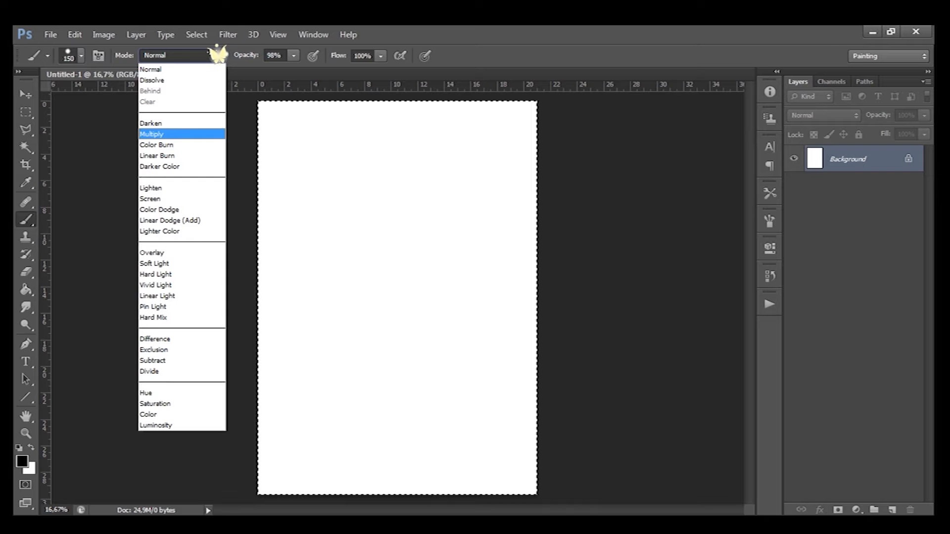
left_click(217, 53)
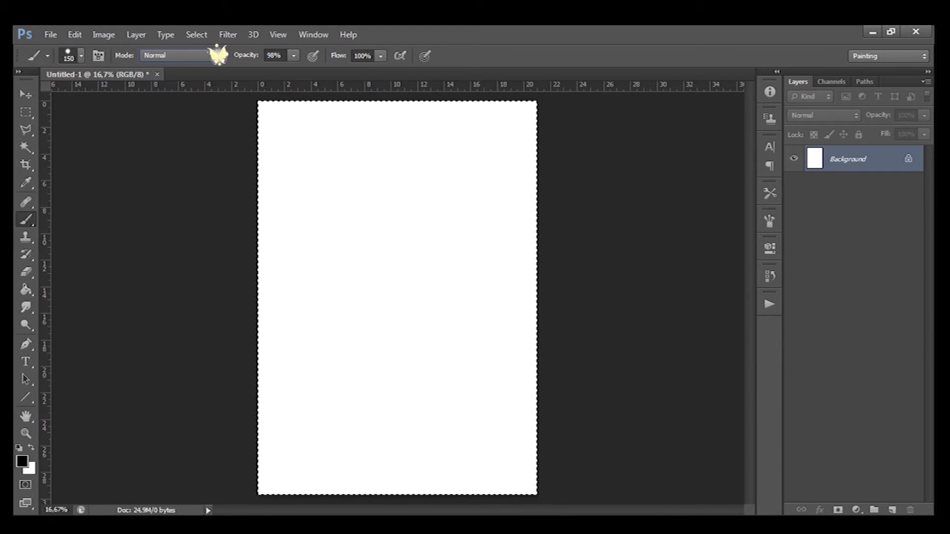
- Open the Brush panel and paint a wavy test stroke at the upper left
left_click(98, 55)
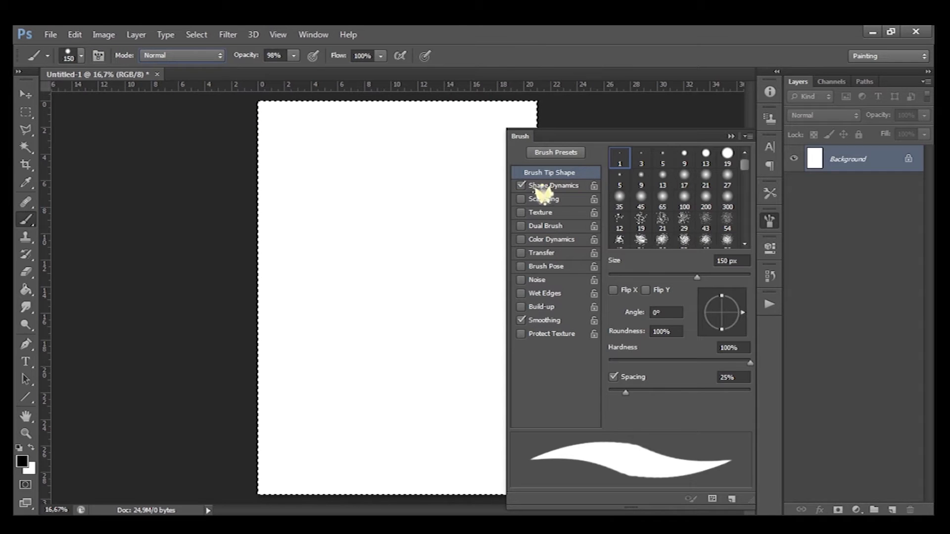
left_click_drag(297, 125, 404, 174)
- Open Shape Dynamics, set the Size Jitter control to Off, and paint a test stroke
left_click(568, 185)
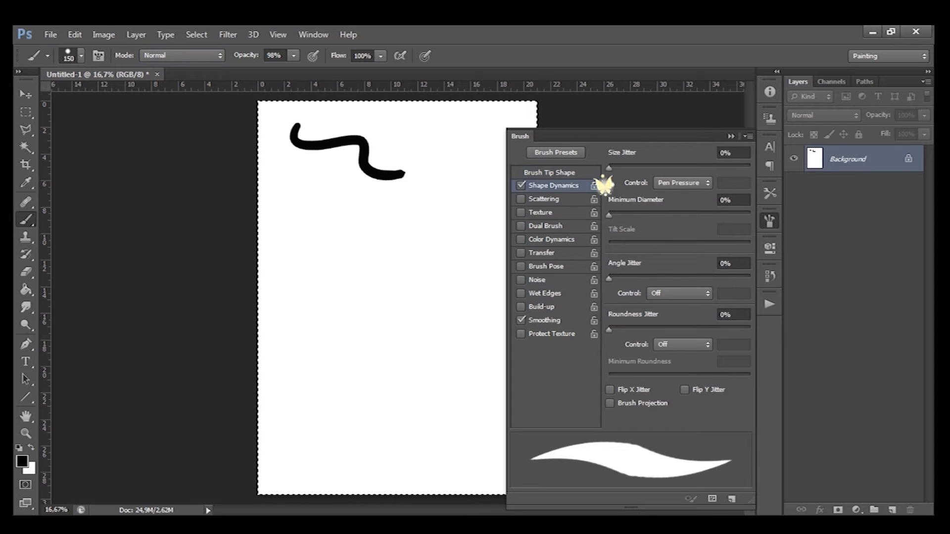
left_click(682, 182)
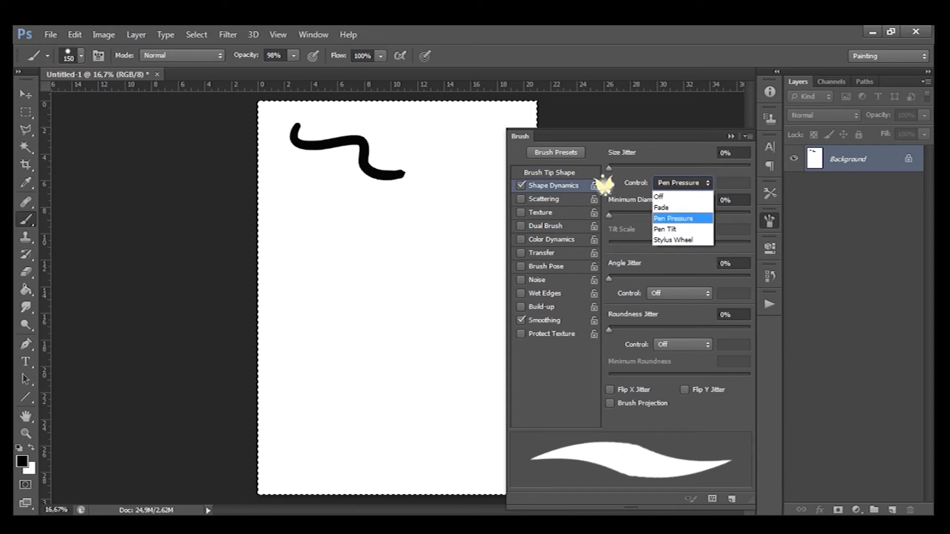
left_click(658, 197)
mouse_move(413, 124)
left_mouse_down()
mouse_move(453, 196)
mouse_move(479, 218)
left_mouse_up()
- Set the Size Jitter control to Pen Pressure, raise Size Jitter to 89%, and paint a stroke
left_click(683, 182)
left_click(672, 218)
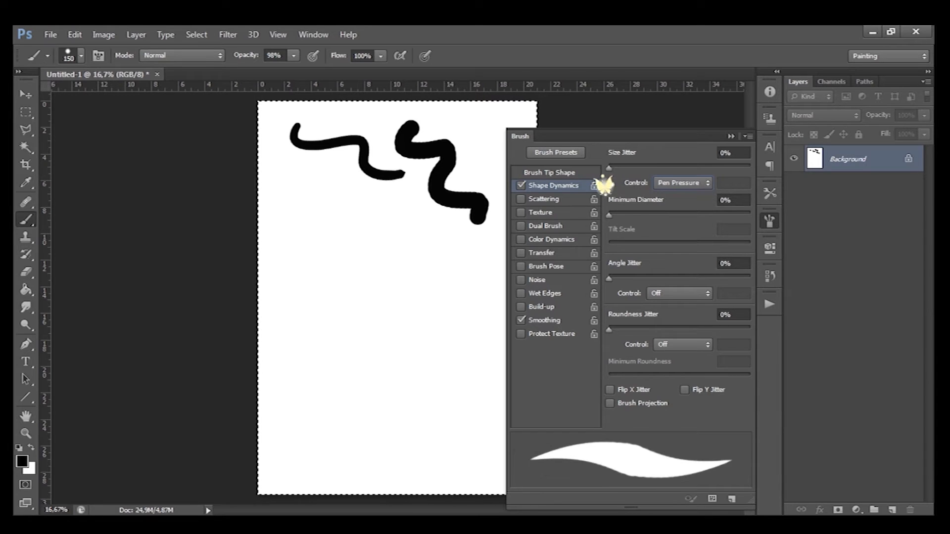
left_click_drag(608, 168, 734, 168)
left_click_drag(303, 182, 453, 228)
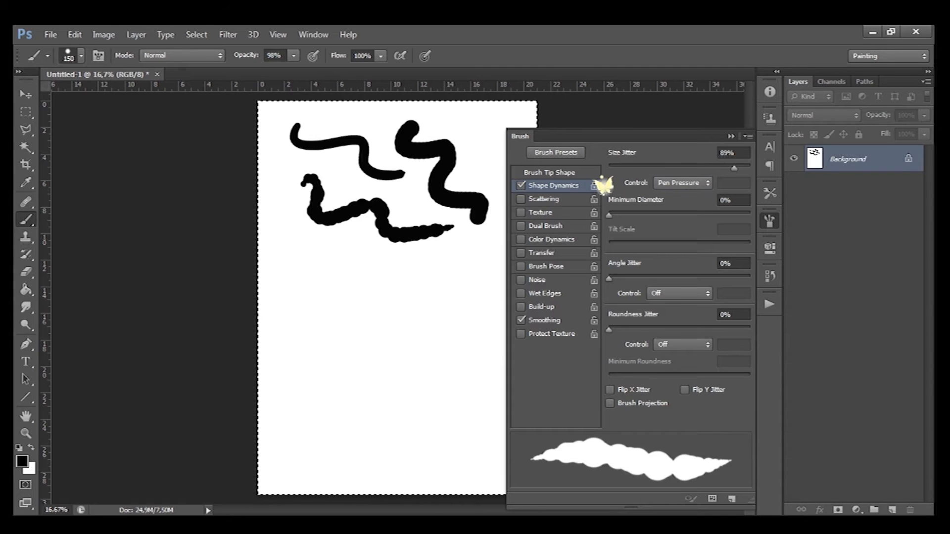
- Reset Size Jitter to 0%
left_click_drag(735, 168, 609, 168)
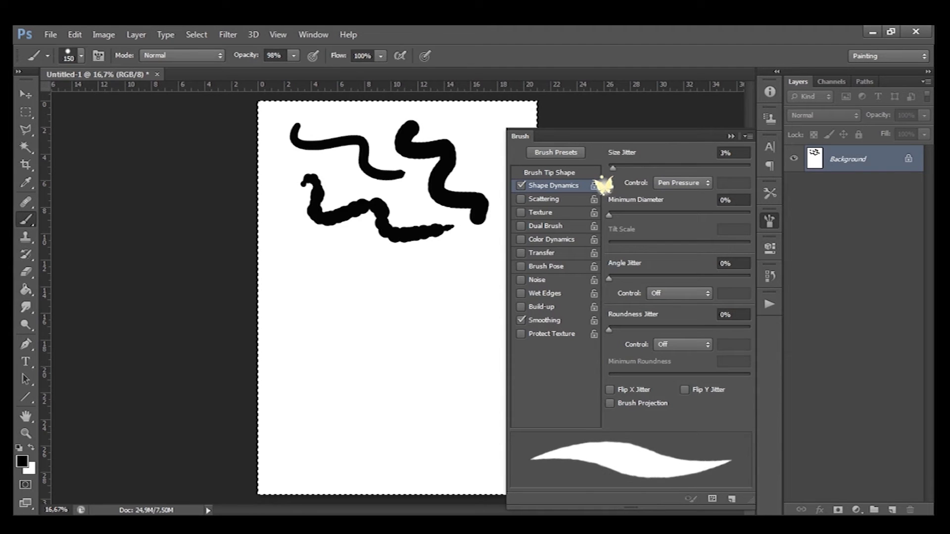
mouse_move(609, 215)
left_mouse_down()
mouse_move(715, 215)
mouse_move(608, 215)
left_mouse_up()
mouse_move(609, 279)
left_mouse_down()
mouse_move(671, 279)
mouse_move(608, 278)
left_mouse_up()
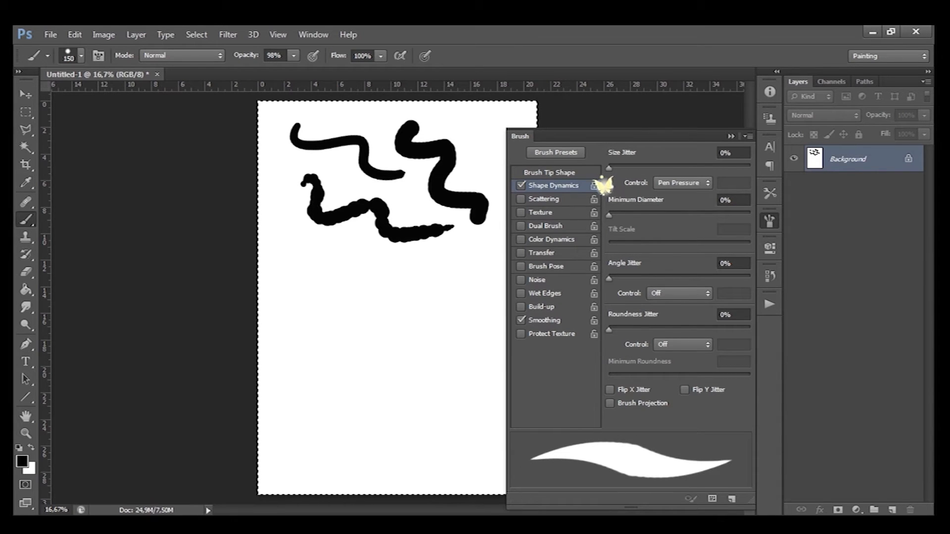
- Set Roundness Jitter to 87% and paint a test stroke at the left
left_click_drag(609, 329, 732, 329)
mouse_move(282, 176)
left_mouse_down()
mouse_move(293, 225)
mouse_move(353, 263)
left_mouse_up()
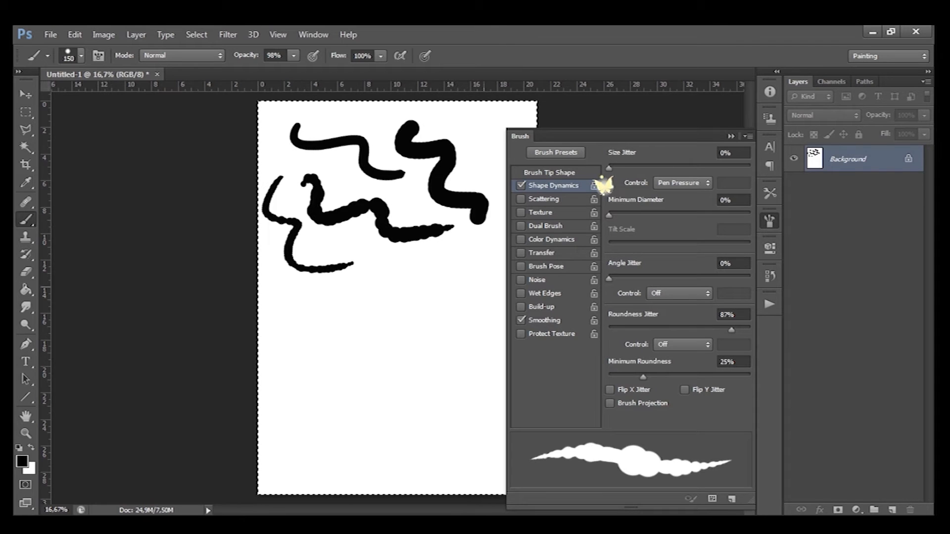
- Raise Angle Jitter and paint a small test stroke near the top right
left_click_drag(609, 278, 677, 279)
mouse_move(493, 126)
left_mouse_down()
mouse_move(472, 144)
mouse_move(496, 166)
left_mouse_up()
- Reset Roundness Jitter and Angle Jitter to 0%
left_click_drag(731, 330, 608, 330)
left_click_drag(677, 279, 608, 278)
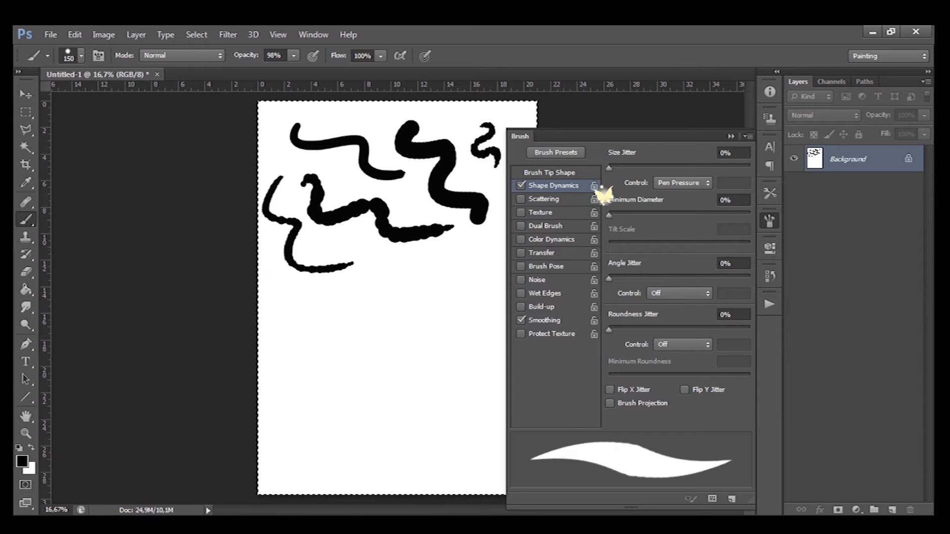
- Enable Scattering, set Scatter to 676%, and paint a scattered stroke in the middle
left_click(598, 198)
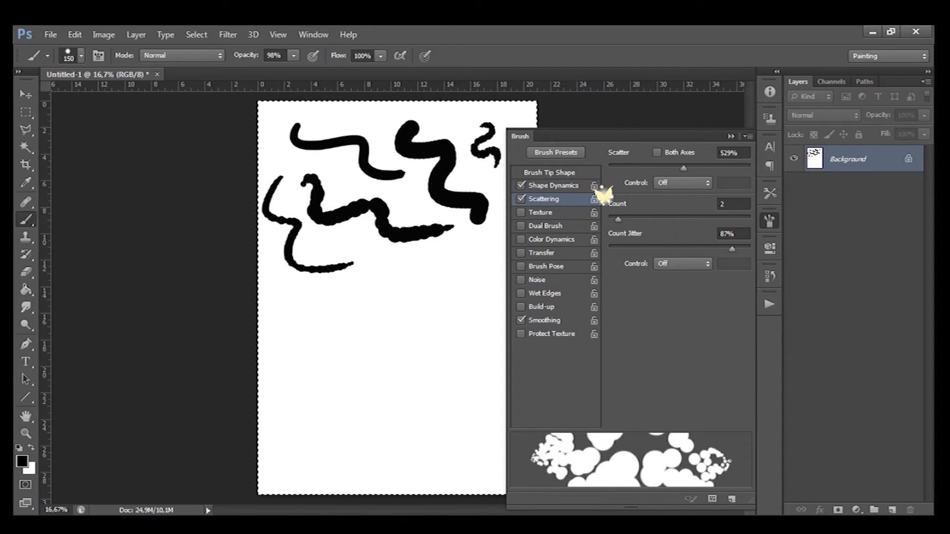
mouse_move(683, 168)
left_mouse_down()
mouse_move(732, 168)
mouse_move(608, 168)
mouse_move(705, 168)
left_mouse_up()
mouse_move(355, 267)
left_mouse_down()
mouse_move(419, 269)
mouse_move(467, 301)
left_mouse_up()
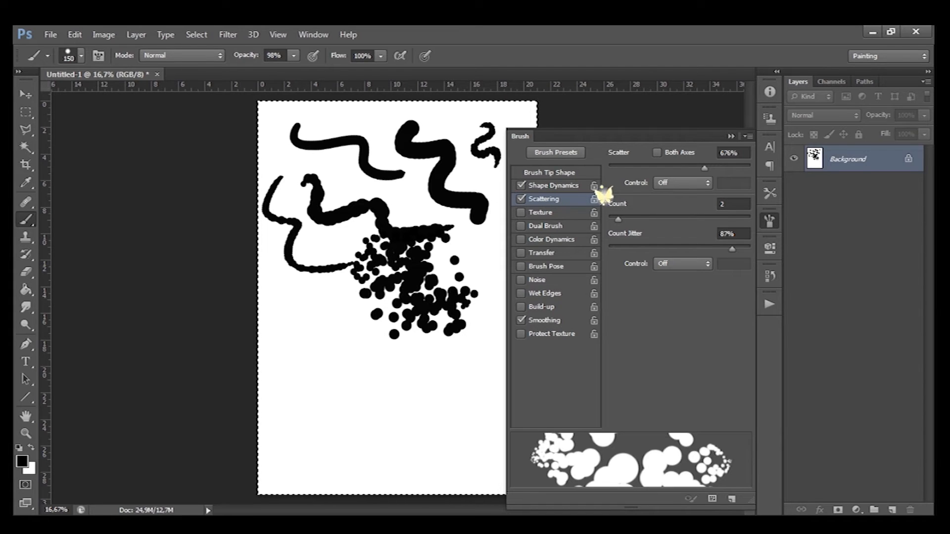
- Reset the Scatter and Count sliders to their minimum
mouse_move(618, 219)
left_mouse_down()
mouse_move(674, 219)
mouse_move(640, 219)
left_mouse_up()
left_click_drag(705, 168, 609, 168)
left_click_drag(640, 219, 609, 219)
- Enable Texture and load the Artist Surfaces pattern set, replacing the current patterns
left_click(540, 213)
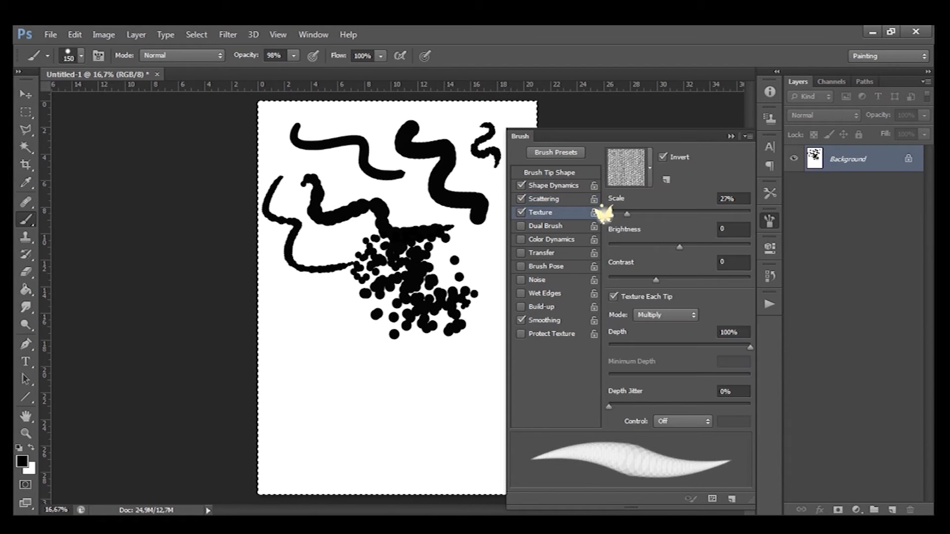
left_click(650, 168)
left_click(702, 202)
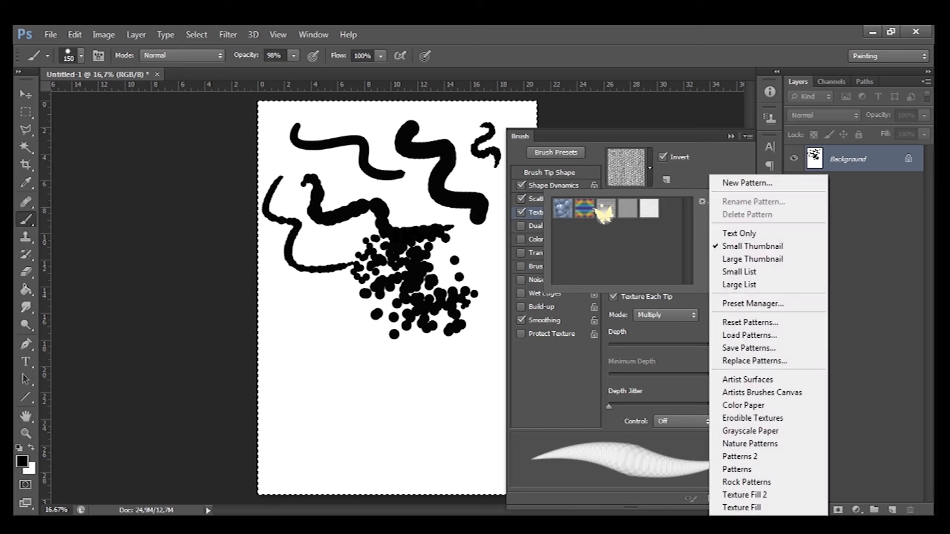
left_click(748, 379)
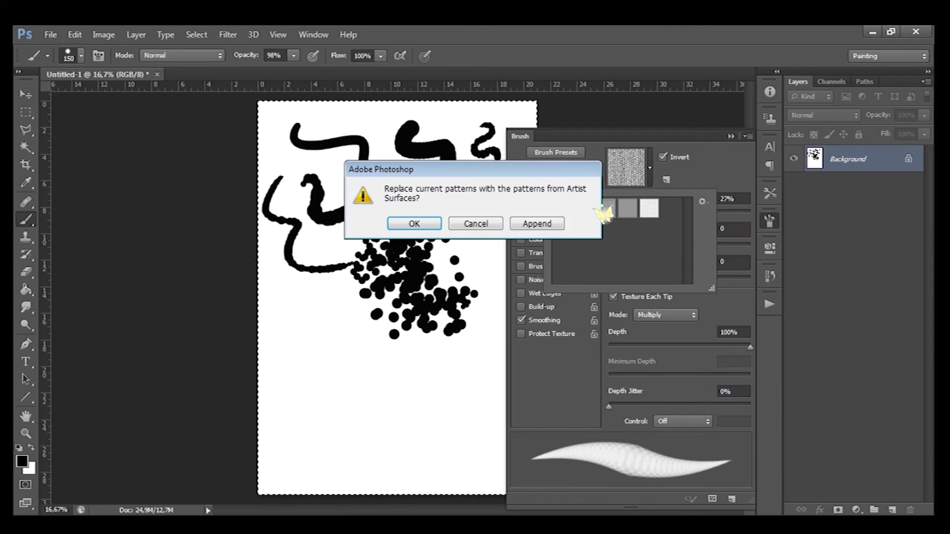
left_click(414, 224)
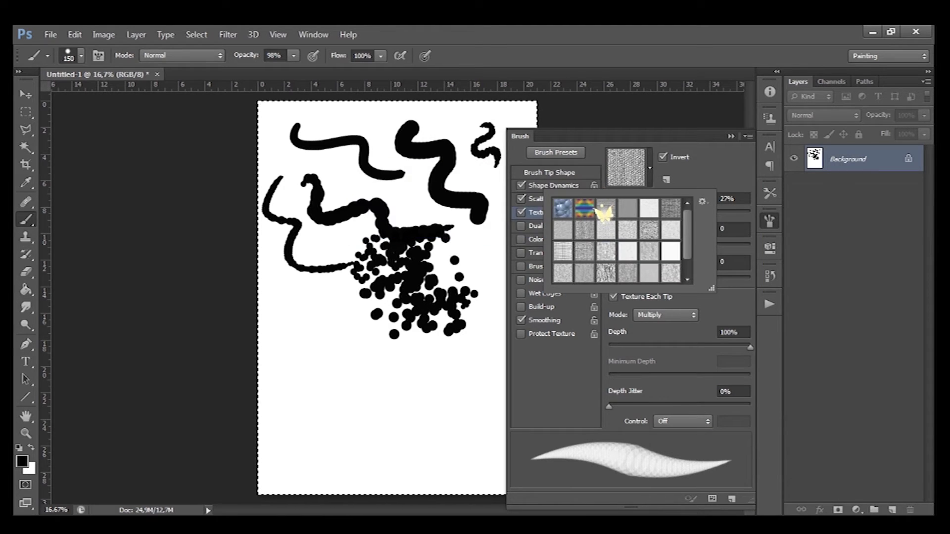
- Choose an Artist Surfaces pattern and adjust the texture Scale, Brightness and Contrast sliders
key("Left")
key("Left")
key("Left")
key("Left")
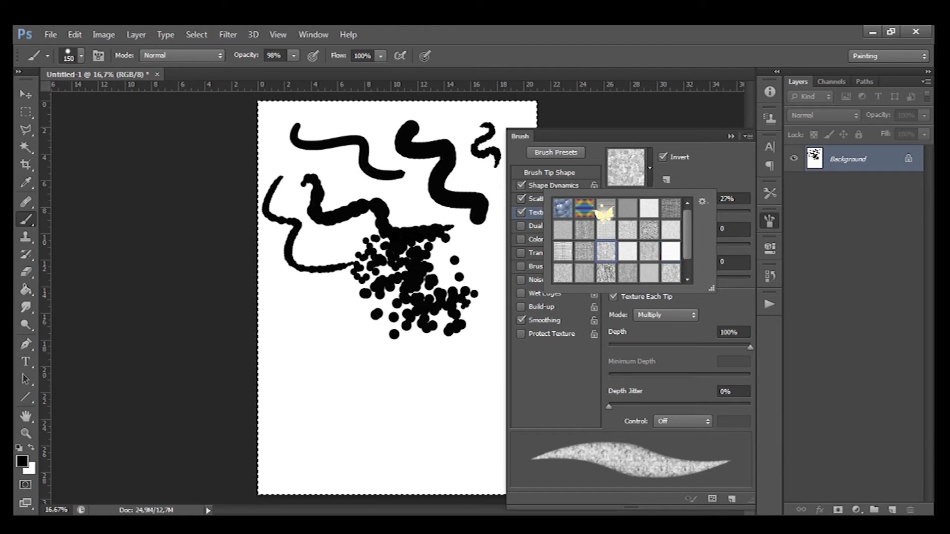
key("Return")
mouse_move(626, 214)
left_mouse_down()
mouse_move(715, 215)
mouse_move(657, 214)
left_mouse_up()
mouse_move(679, 247)
left_mouse_down()
mouse_move(716, 246)
mouse_move(638, 247)
mouse_move(691, 246)
left_mouse_up()
mouse_move(656, 280)
left_mouse_down()
mouse_move(621, 280)
mouse_move(695, 280)
mouse_move(655, 280)
left_mouse_up()
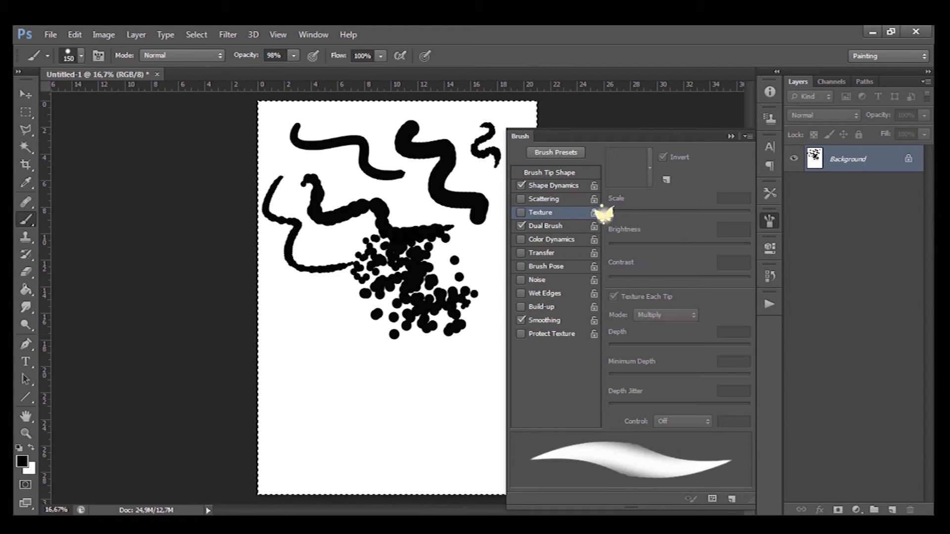
- Set up Dual Brush with the 46 tip, paint a test stroke in the lower middle, and set its size to 34 px
left_click(599, 225)
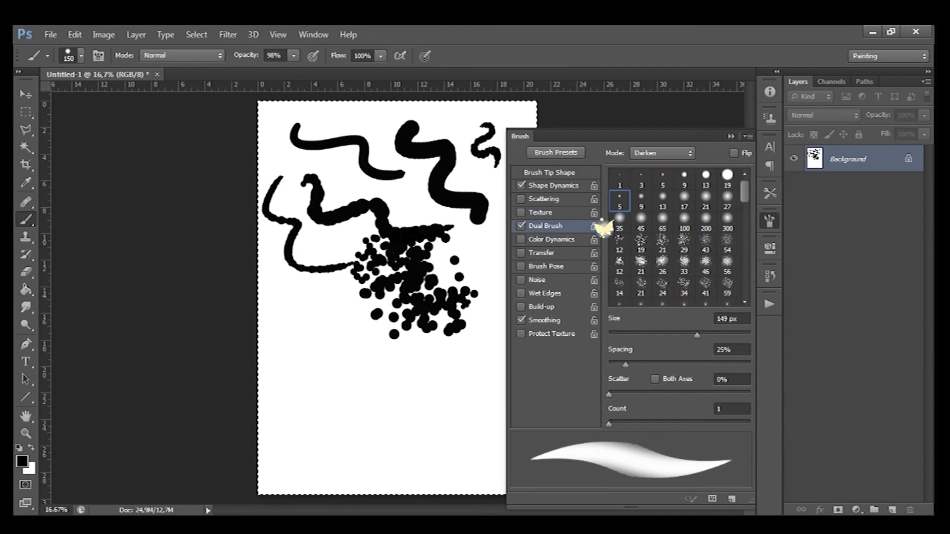
left_click(705, 266)
mouse_move(318, 308)
left_mouse_down()
mouse_move(342, 307)
mouse_move(364, 366)
mouse_move(458, 370)
left_mouse_up()
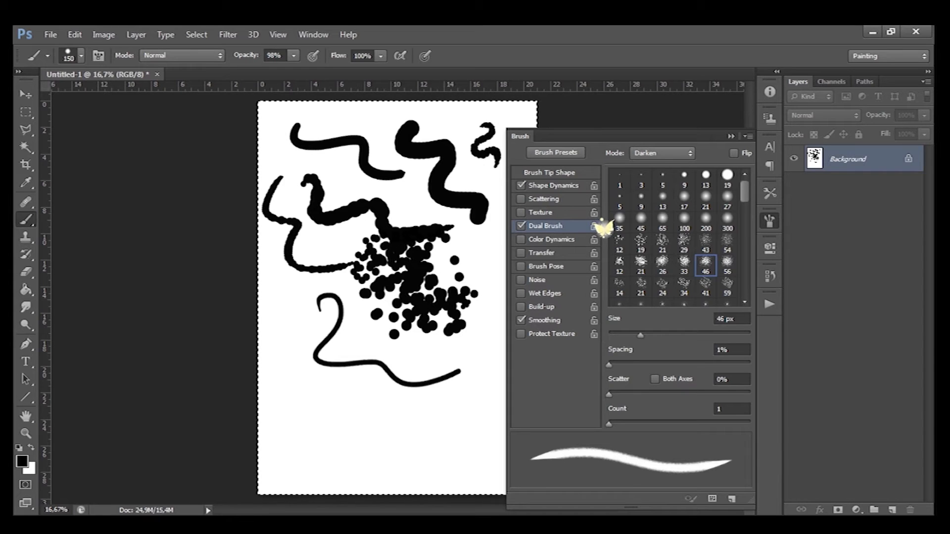
mouse_move(641, 334)
left_mouse_down()
mouse_move(709, 335)
mouse_move(621, 335)
mouse_move(632, 335)
left_mouse_up()
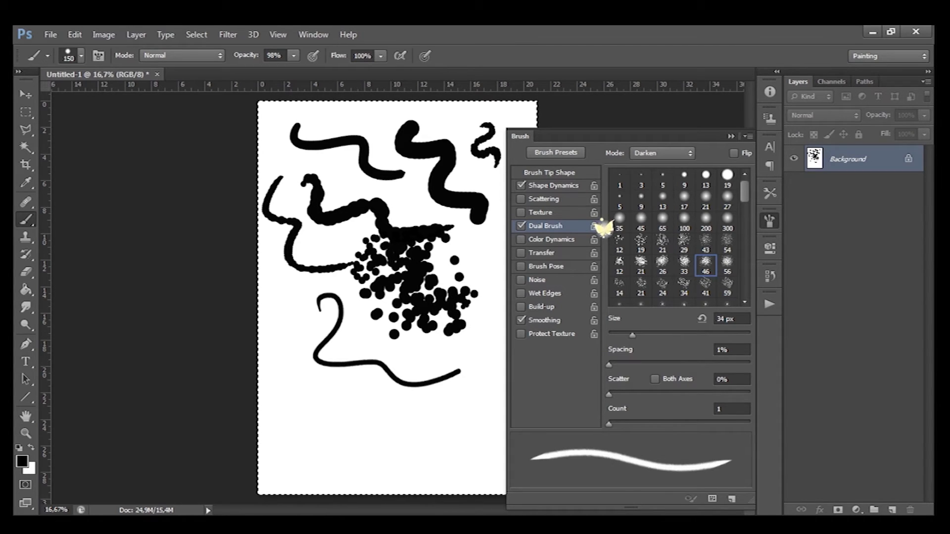
- Turn off Dual Brush and set Color Dynamics Foreground/Background Jitter to 34%
left_click(521, 225)
left_click(551, 239)
left_click_drag(609, 182, 657, 181)
- Set the foreground colour to red and paint two colour-jittered strokes on the left of the canvas
left_click(22, 461)
left_click(615, 164)
key("Return")
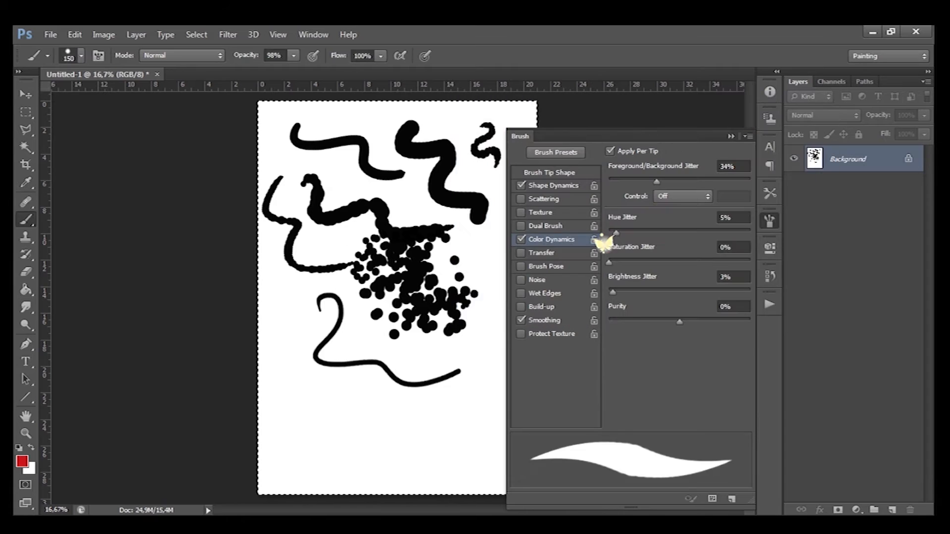
mouse_move(304, 230)
left_mouse_down()
mouse_move(308, 252)
mouse_move(359, 291)
left_mouse_up()
mouse_move(291, 301)
left_mouse_down()
mouse_move(336, 324)
mouse_move(347, 389)
mouse_move(399, 391)
left_mouse_up()
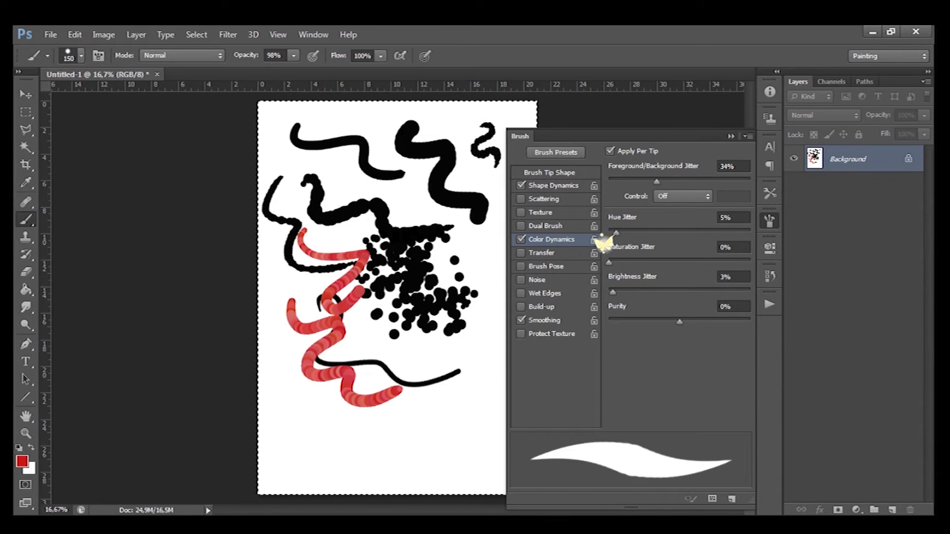
- Choose the 485 px leaf brush tip and enable Scattering with a Count of 2
left_click(553, 186)
left_click(549, 172)
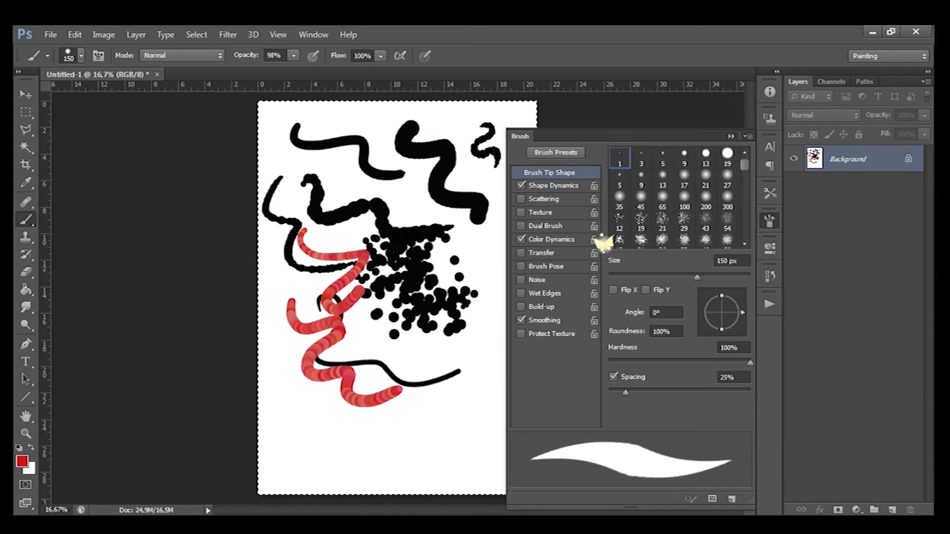
scroll(673, 198, "down", 3)
left_click(684, 214)
left_click(705, 214)
left_click(727, 214)
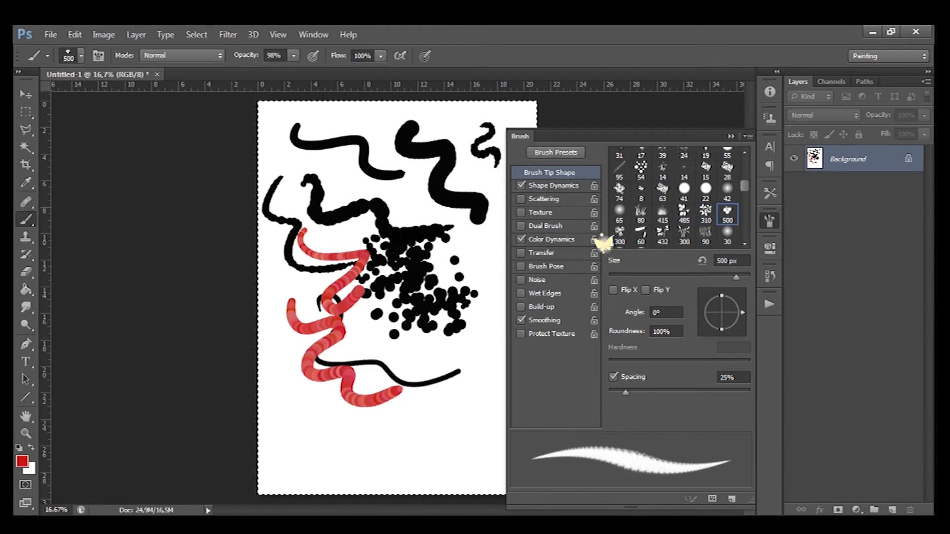
left_click(544, 199)
left_click(549, 172)
left_click(684, 214)
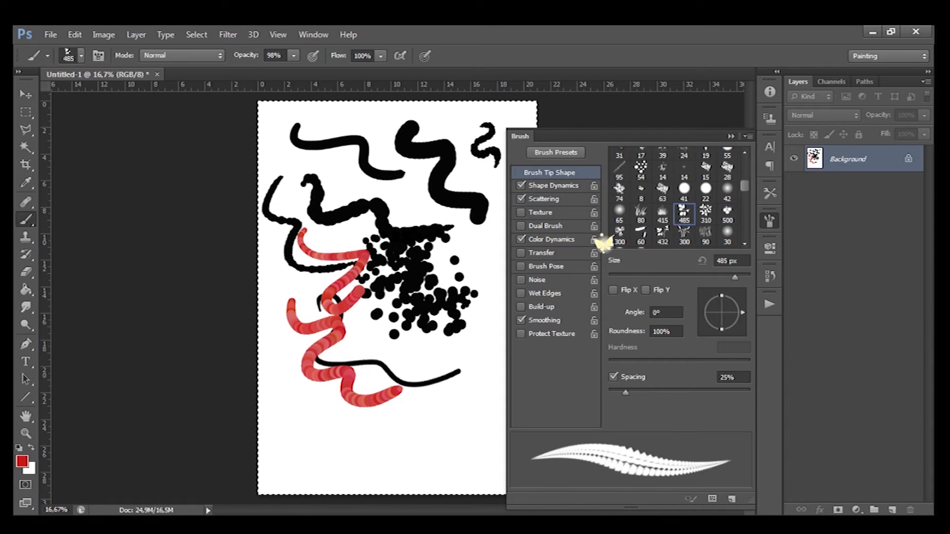
left_click(544, 199)
mouse_move(609, 220)
left_mouse_down()
mouse_move(640, 219)
mouse_move(616, 219)
left_mouse_up()
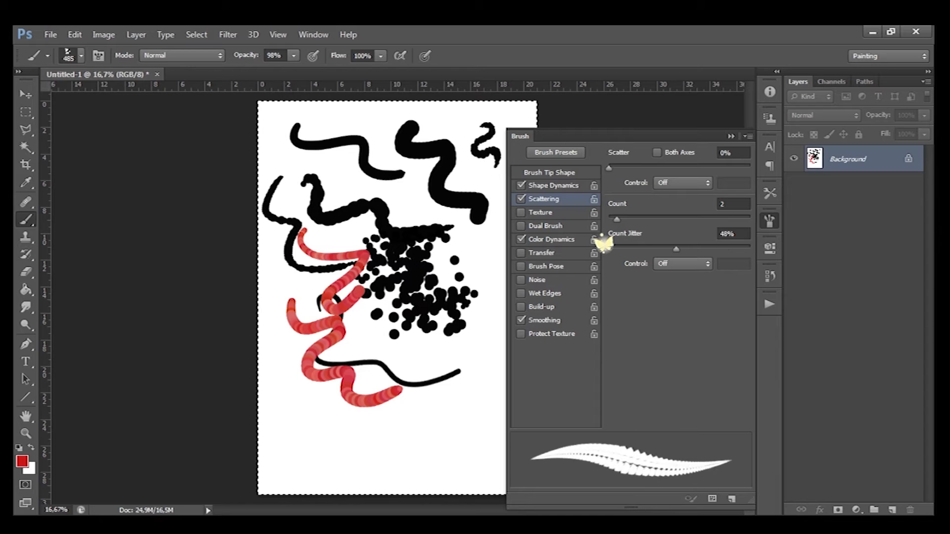
- Raise a Shape Dynamics jitter slider and paint a leaf stroke from the top toward the center
left_click(553, 185)
mouse_move(609, 278)
left_mouse_down()
mouse_move(676, 279)
mouse_move(657, 278)
left_mouse_up()
mouse_move(388, 172)
left_mouse_down()
mouse_move(383, 213)
mouse_move(349, 258)
mouse_move(379, 302)
left_mouse_up()
- Set Scatter to 343% and paint a scattered leaf stroke down the middle
left_click(544, 199)
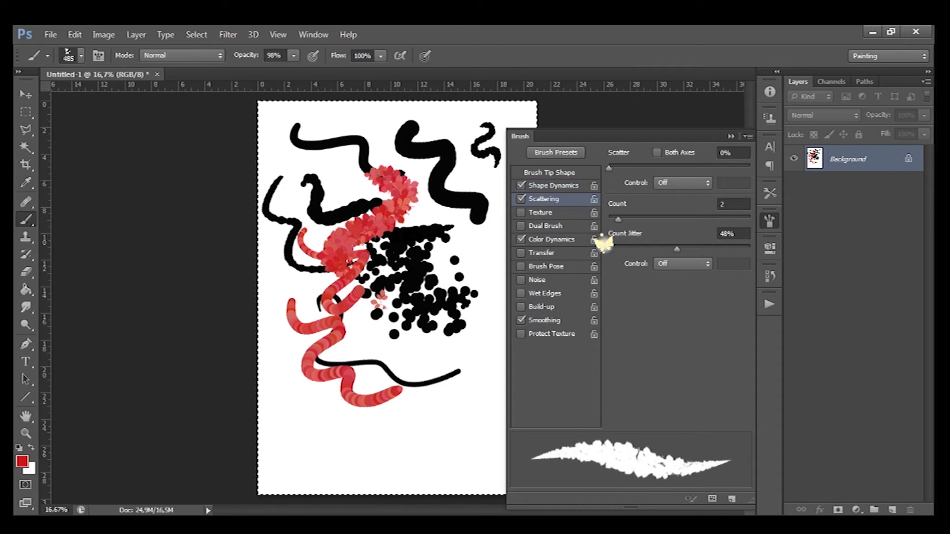
left_click_drag(608, 168, 657, 168)
mouse_move(406, 243)
left_mouse_down()
mouse_move(473, 297)
mouse_move(396, 396)
left_mouse_up()
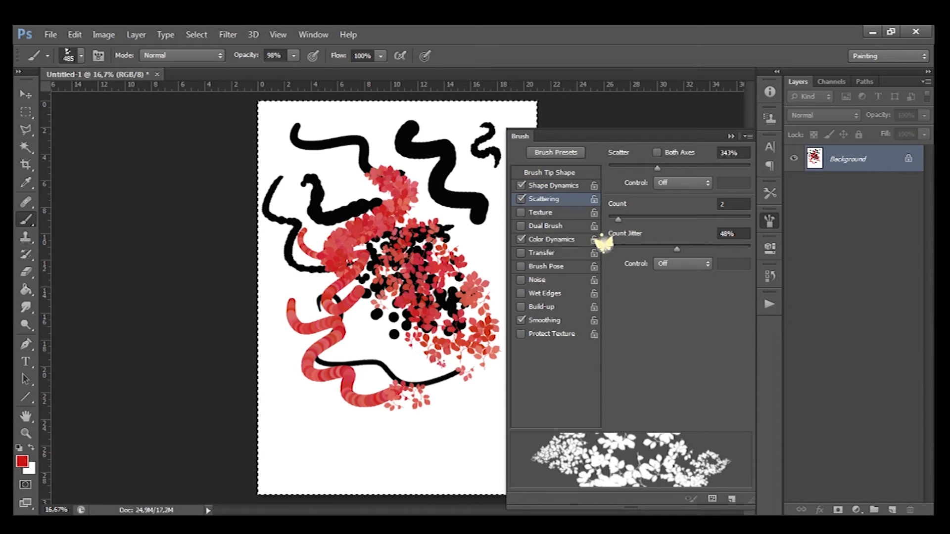
- Turn off Color Dynamics and Dual Brush in the brush options
left_click(545, 226)
left_click(521, 240)
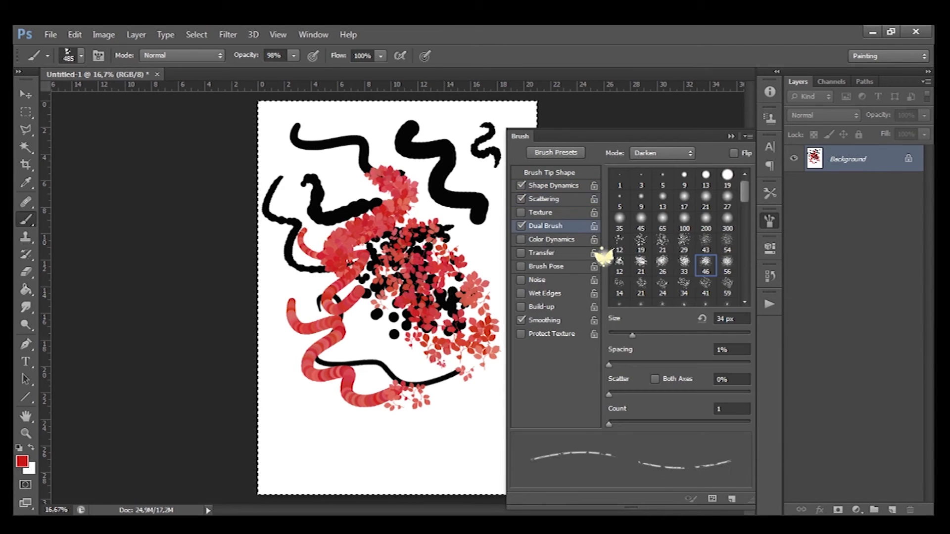
left_click(521, 226)
- Enable Transfer with 65% Opacity Jitter and paint a long leaf stroke from top to bottom
left_click(541, 253)
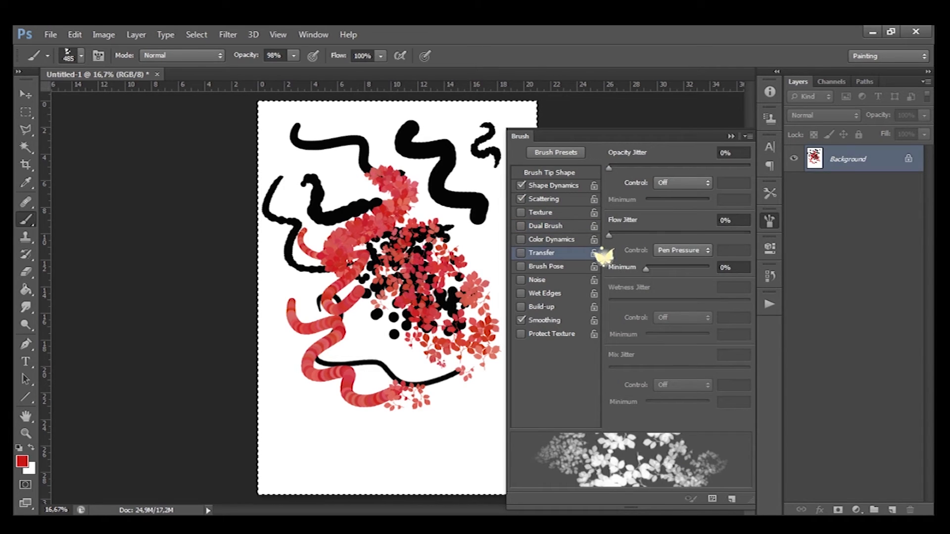
mouse_move(609, 168)
left_mouse_down()
mouse_move(725, 168)
mouse_move(701, 168)
left_mouse_up()
mouse_move(368, 130)
left_mouse_down()
mouse_move(379, 234)
mouse_move(369, 336)
mouse_move(389, 404)
left_mouse_up()
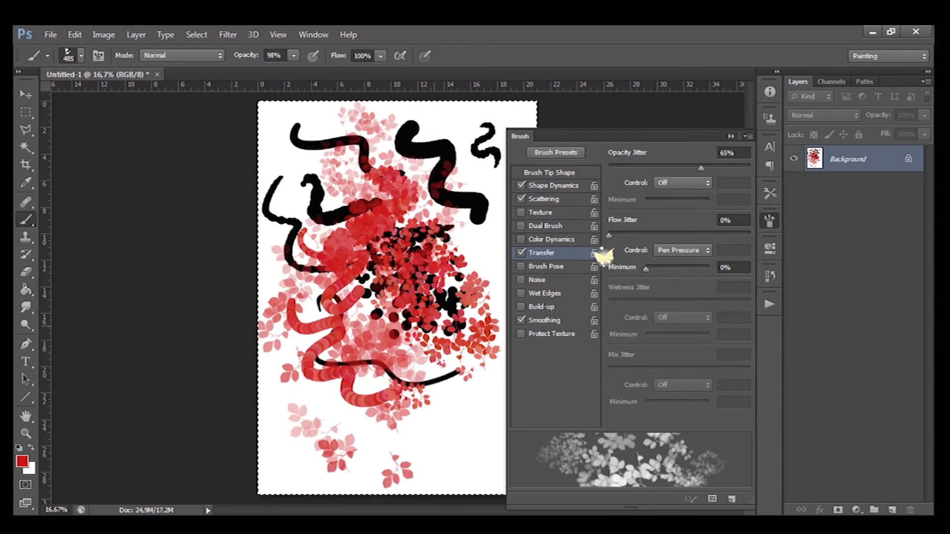
- Reset Opacity Jitter to 0%, set Flow Jitter to 57%, and paint another leaf stroke
left_click_drag(701, 168, 609, 168)
left_click_drag(609, 235, 689, 235)
mouse_move(361, 291)
left_mouse_down()
mouse_move(435, 381)
mouse_move(403, 447)
left_mouse_up()
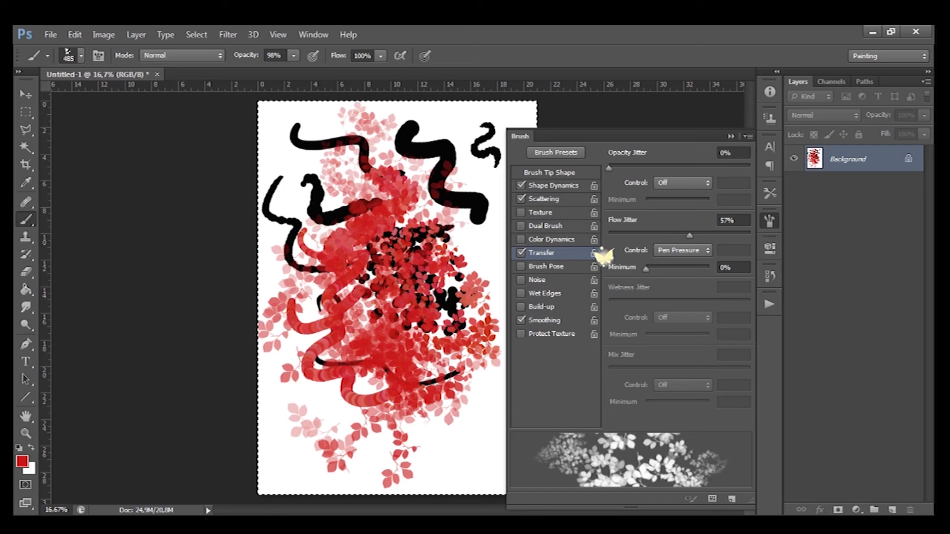
- Turn off Transfer and briefly enable Brush Pose to view its tilt and rotation options
left_click(521, 253)
left_click(521, 266)
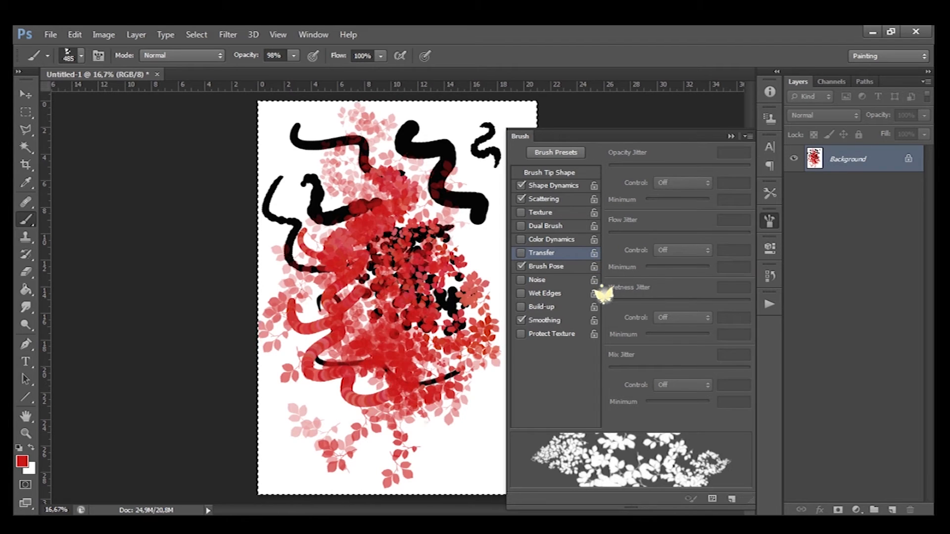
left_click(545, 267)
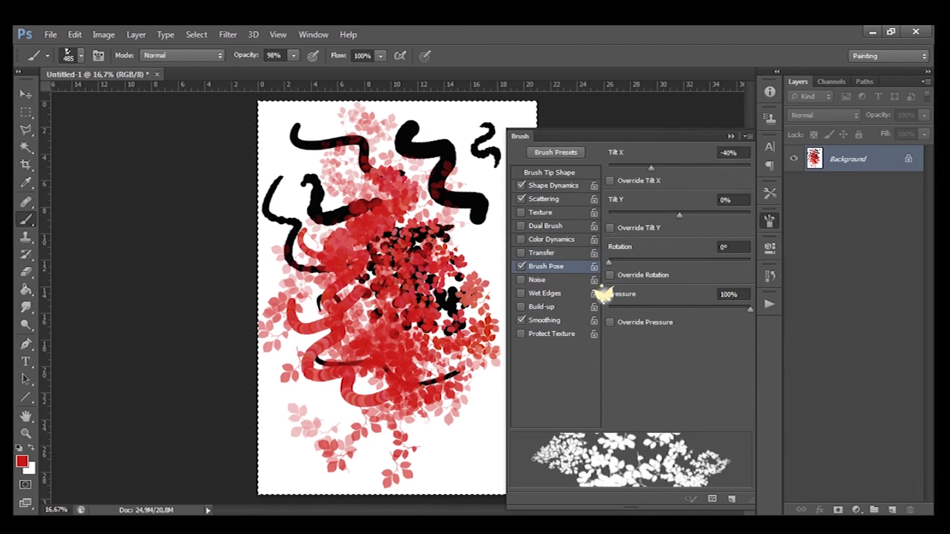
left_click(521, 267)
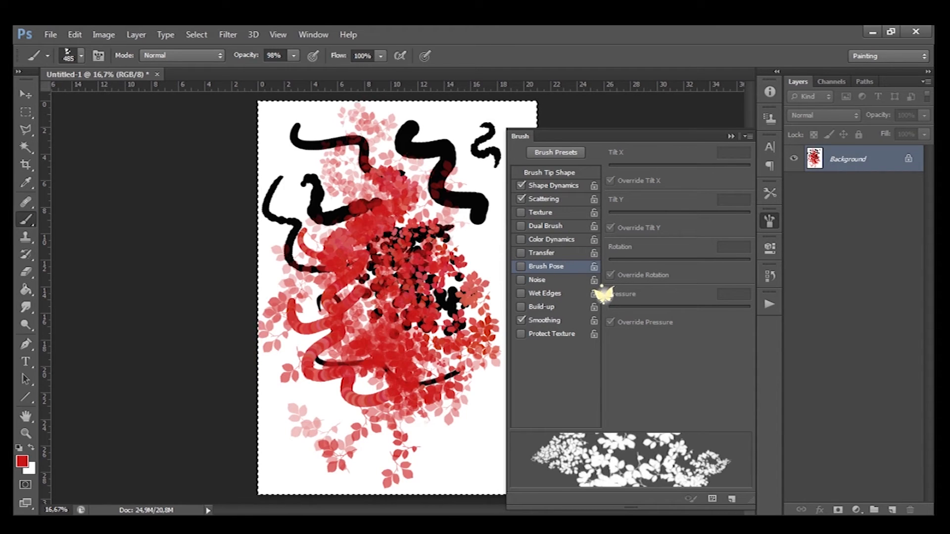
- Set the foreground colour to purple and enable Wet Edges on the brush
left_click(521, 293)
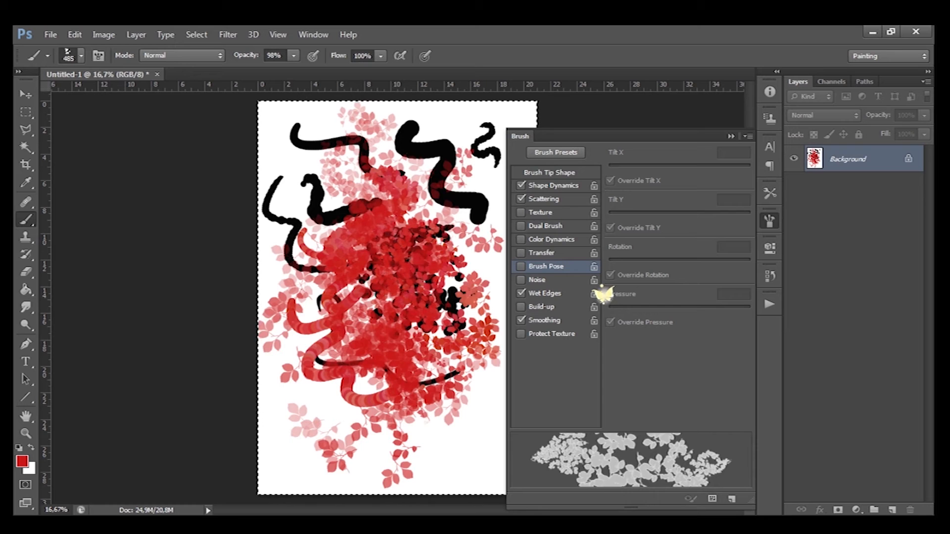
left_click(521, 293)
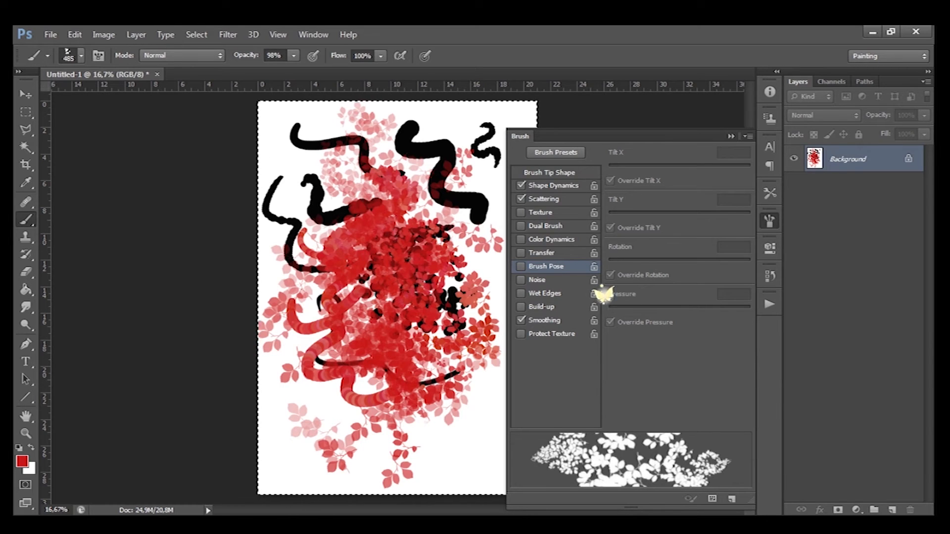
left_click(23, 462)
left_click(651, 173)
left_click(636, 129)
left_click(783, 121)
left_click(521, 293)
left_click(549, 173)
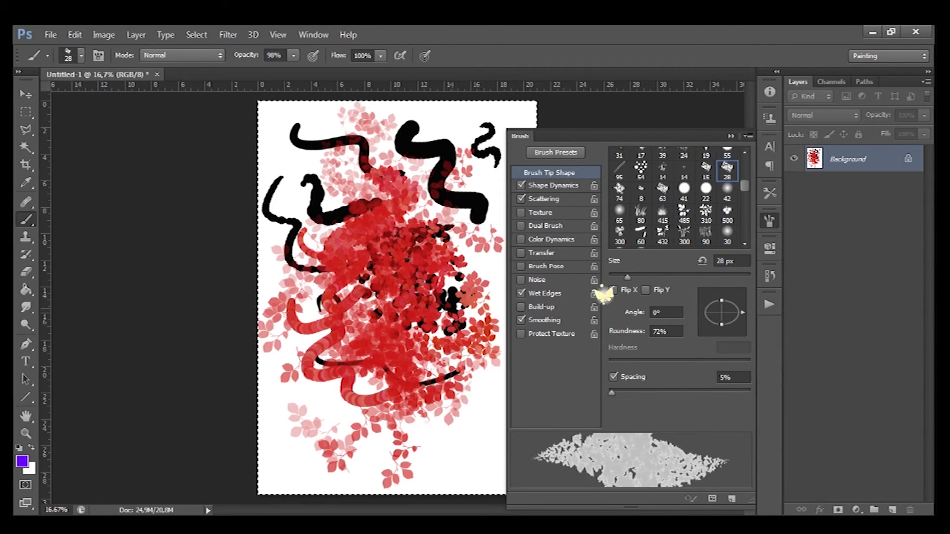
- Enlarge the brush to 125 px and paint a purple wet-edged stroke across the lower left
key("bracketright")
key("bracketright")
key("bracketright")
key("bracketright")
key("bracketright")
key("bracketright")
key("bracketright")
key("bracketright")
key("bracketright")
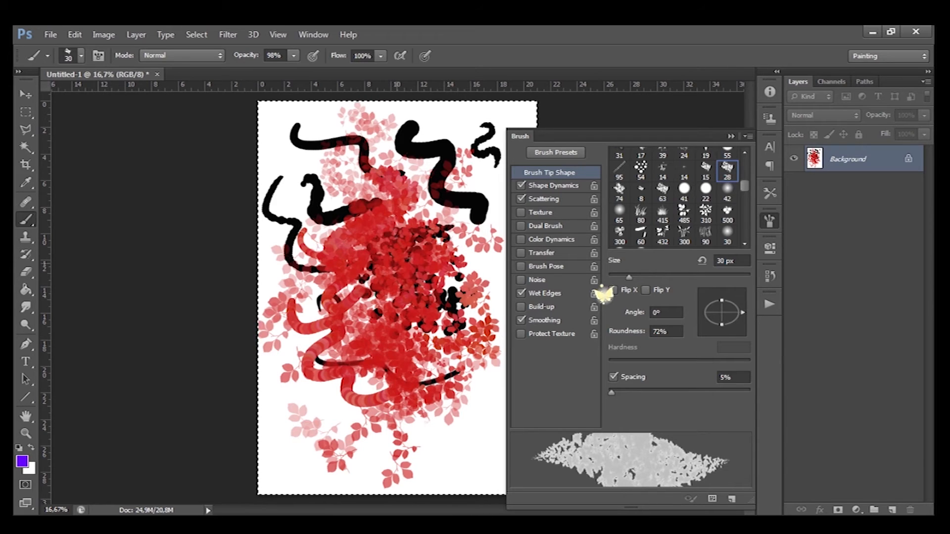
mouse_move(294, 386)
left_mouse_down()
mouse_move(315, 409)
mouse_move(413, 399)
left_mouse_up()
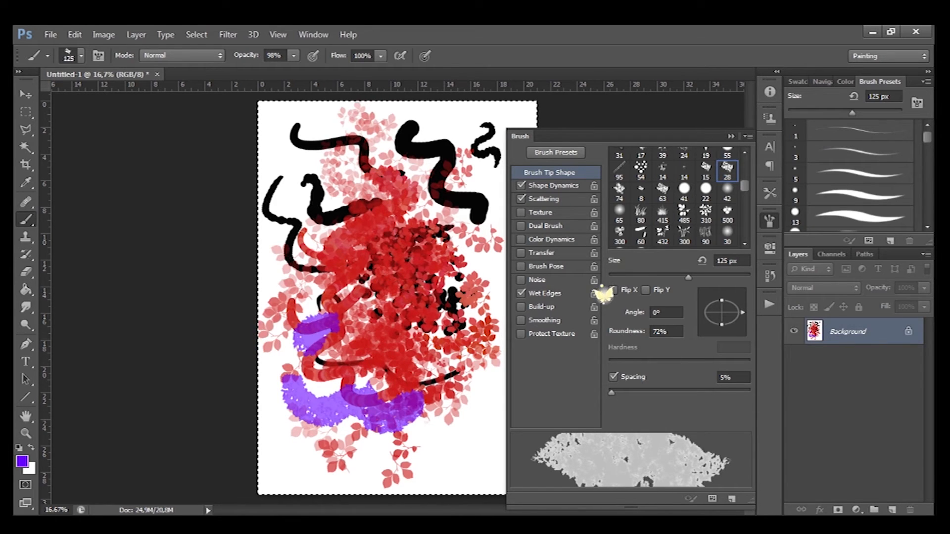
- Close the Brush panel and replace the preset brushes with the Calligraphic Brushes set
key("F5")
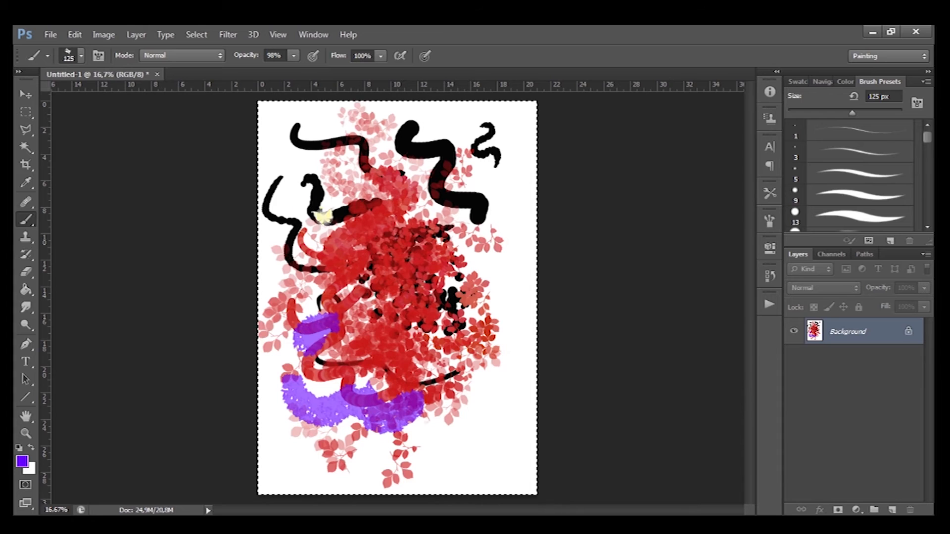
left_click(81, 55)
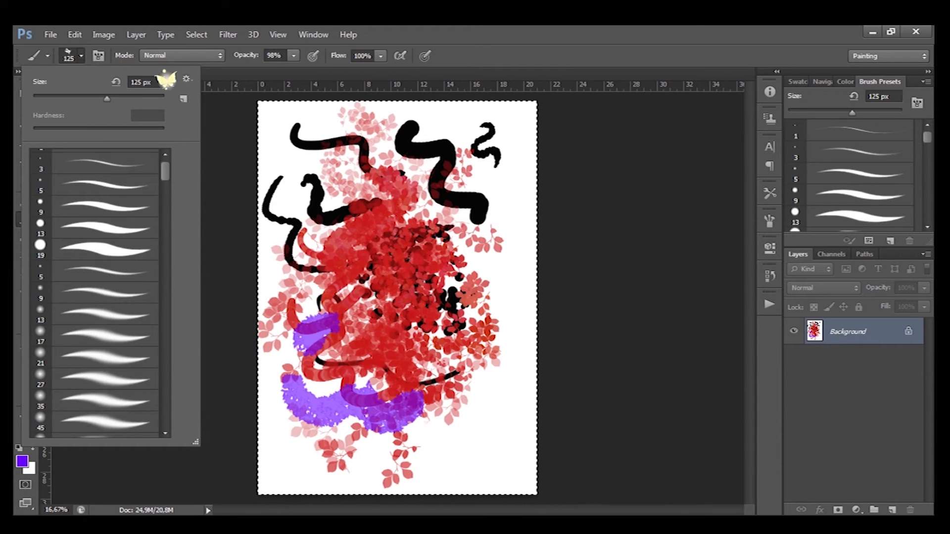
left_click(186, 80)
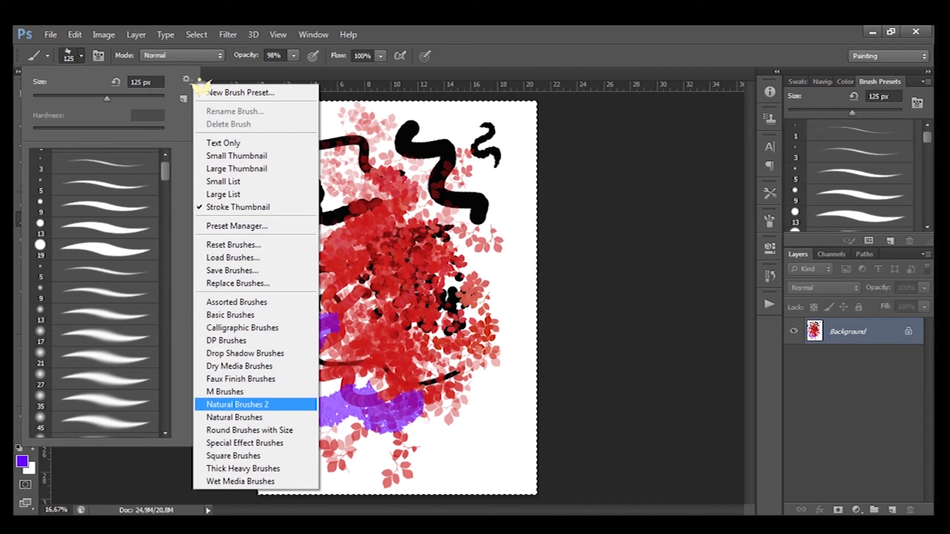
key("Up")
key("Up")
key("Up")
key("Up")
key("Up")
key("Up")
key("Up")
key("Up")
key("Up")
key("Up")
key("Up")
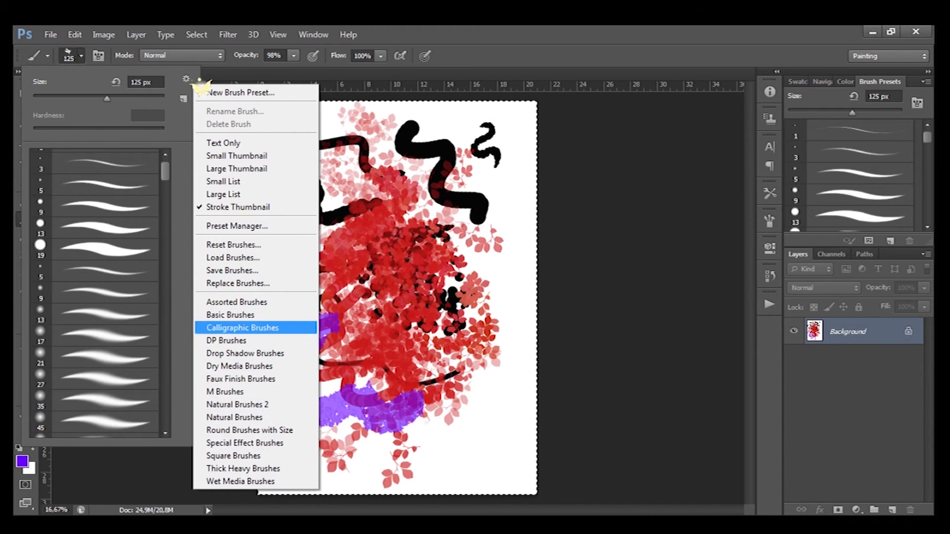
key("Return")
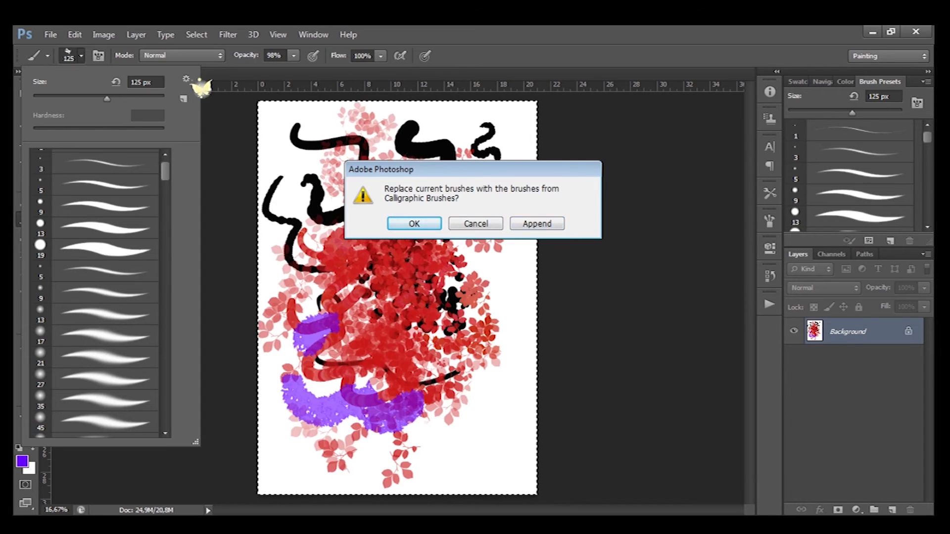
key("Return")
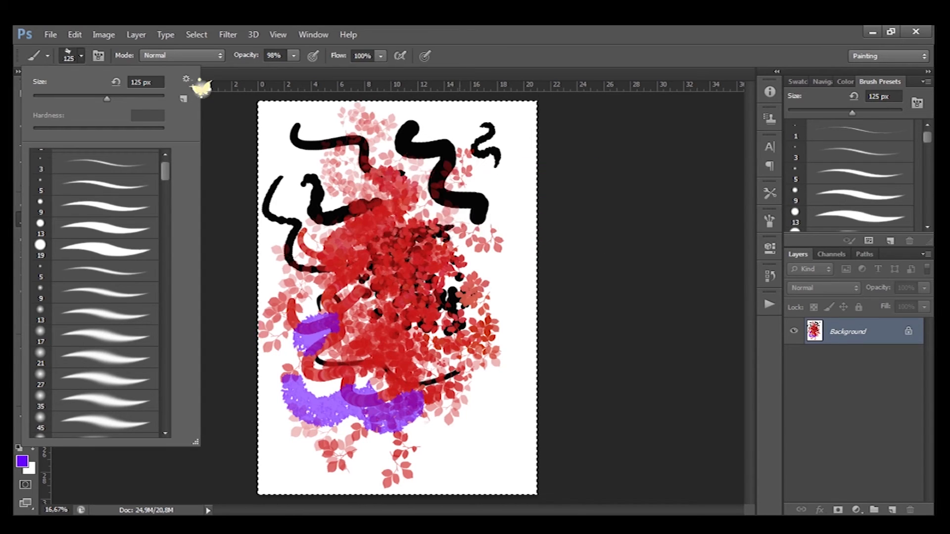
- Switch the brush picker to Text Only view and widen the picker panel
left_click(187, 79)
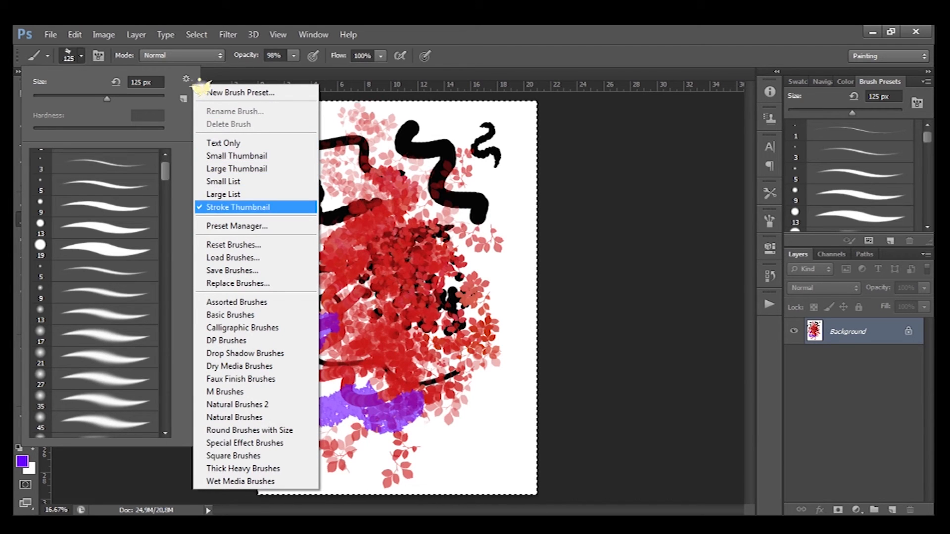
left_click(223, 143)
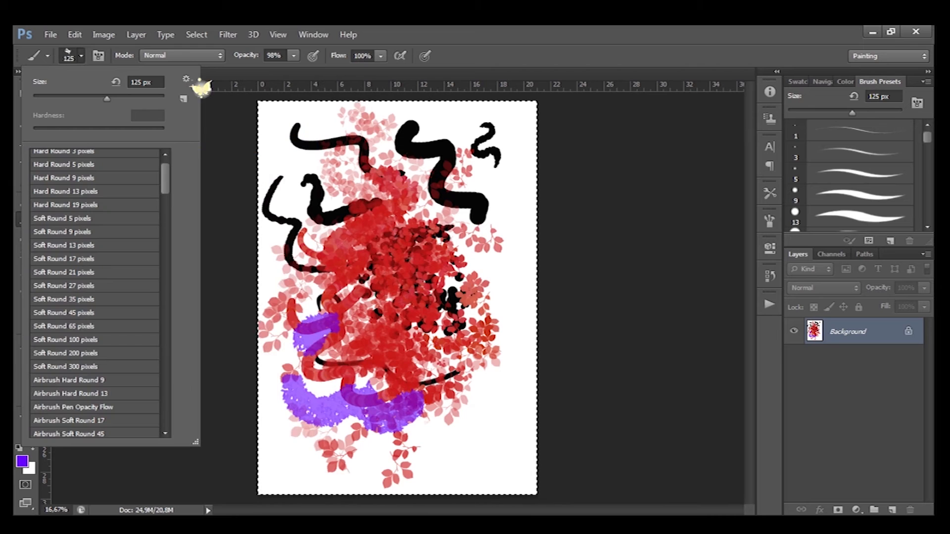
left_click_drag(196, 442, 595, 428)
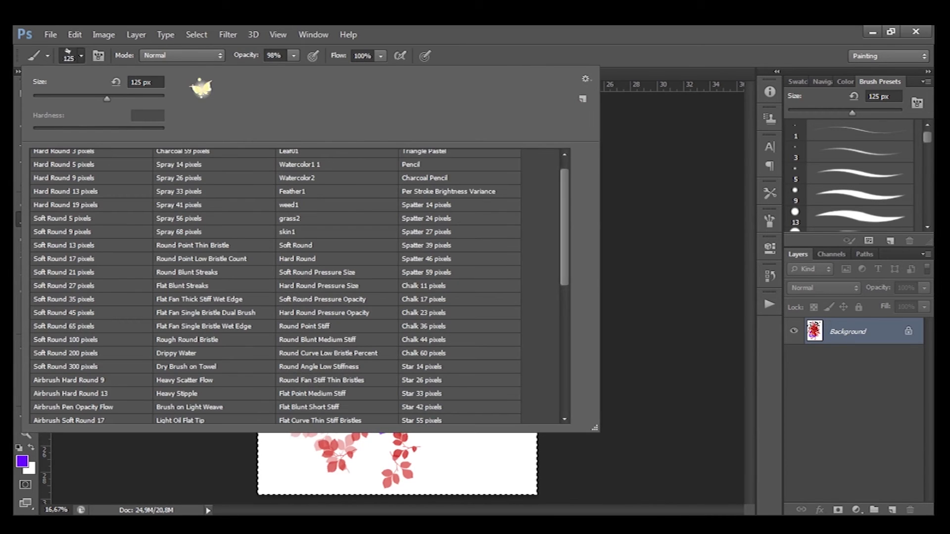
- Switch the brush picker view to Small Thumbnail, Large Thumbnail and Small List in turn
left_click(585, 79)
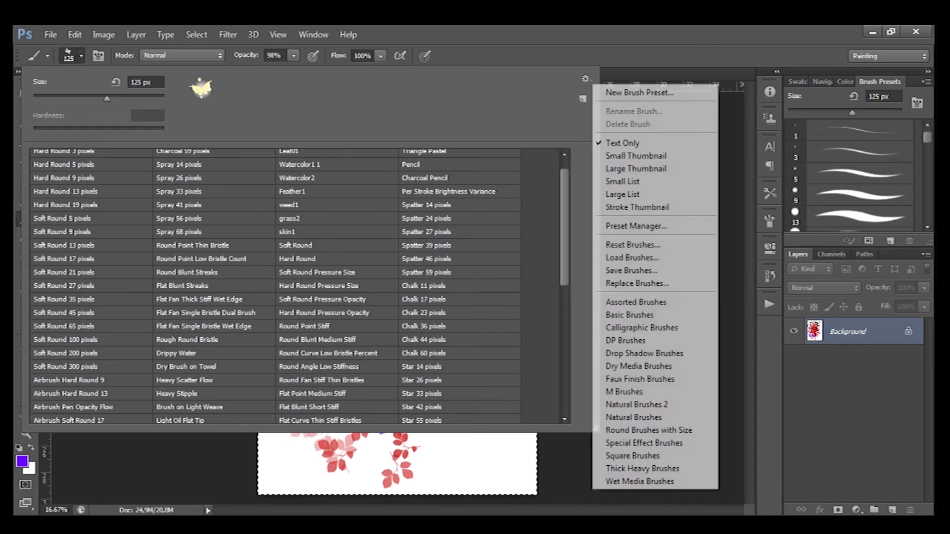
left_click(643, 156)
left_click(585, 78)
left_click(643, 166)
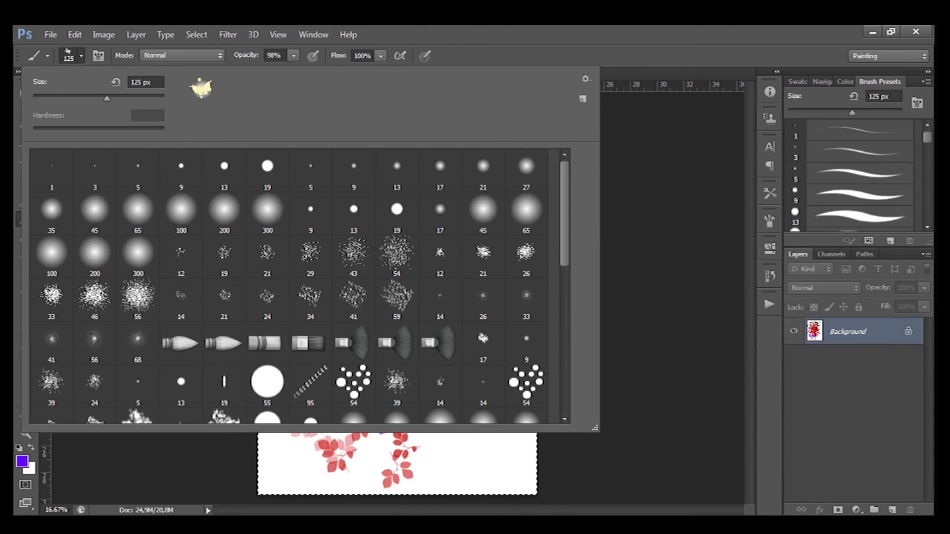
left_click(585, 79)
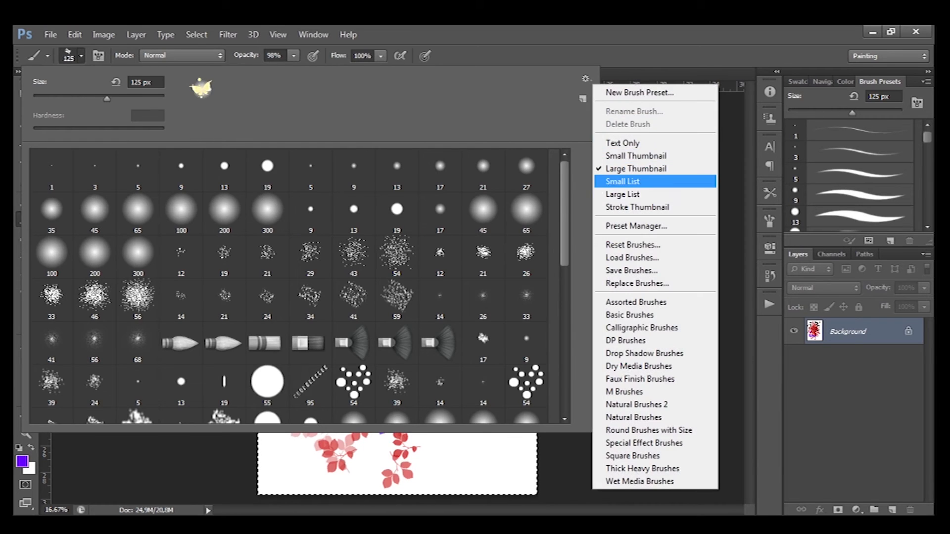
left_click(643, 181)
- Switch the brush picker view to Large List and back to Stroke Thumbnail
left_click(586, 78)
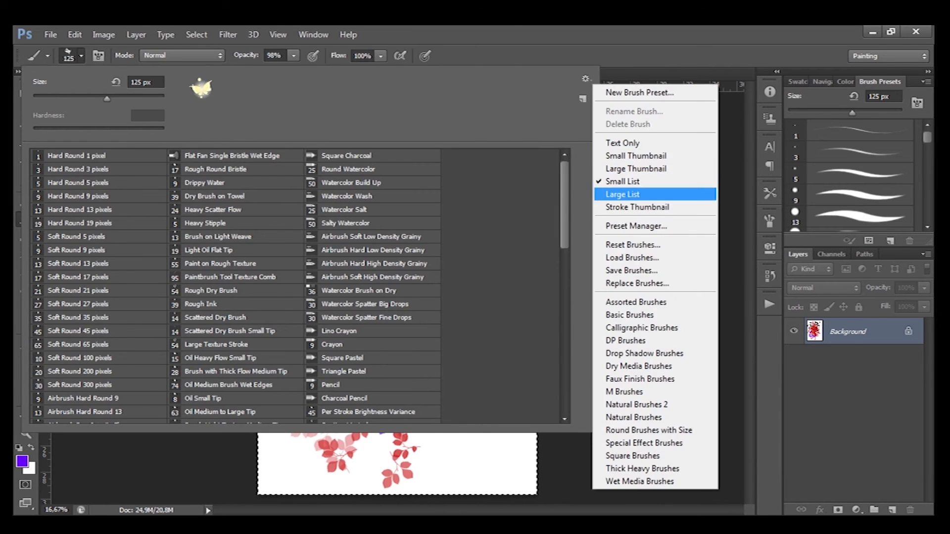
left_click(643, 194)
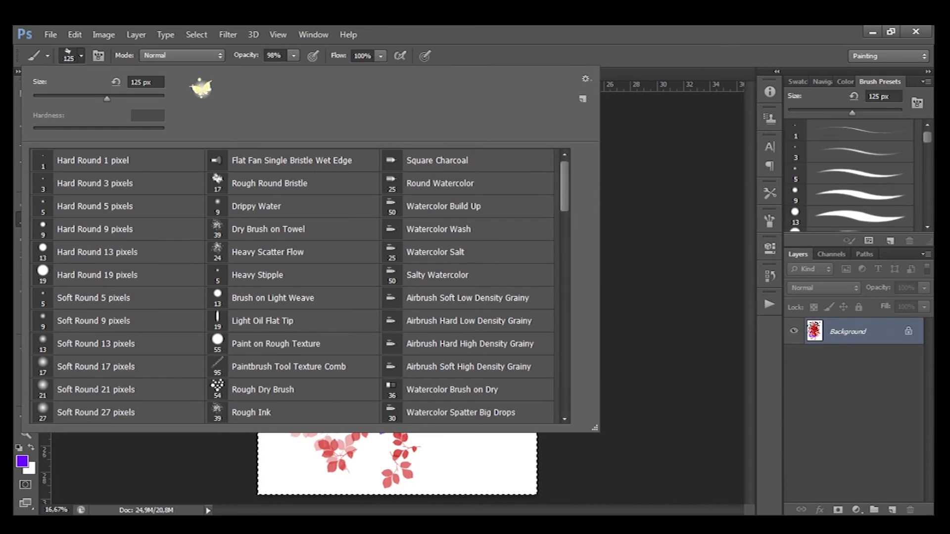
left_click(585, 79)
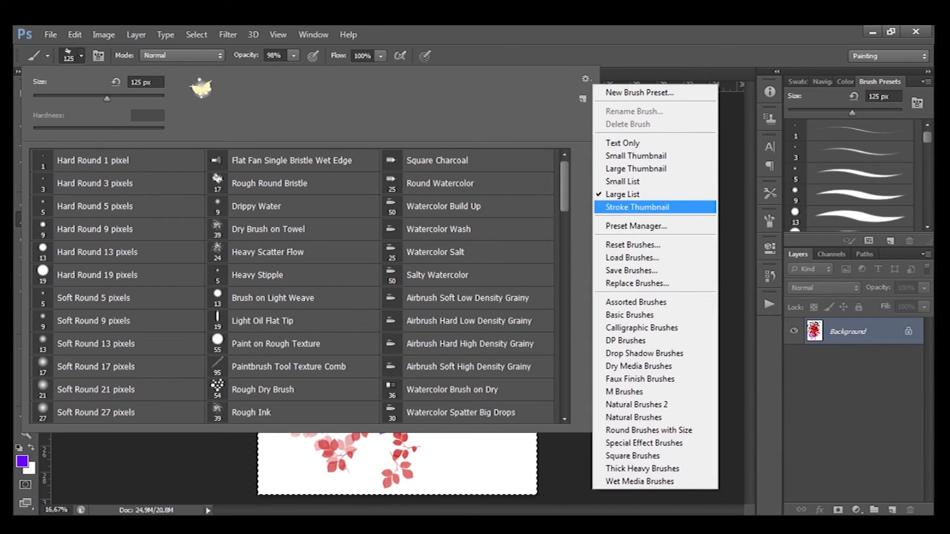
left_click(643, 207)
- Open the Preset Manager for brushes and scroll through the brush presets
left_click(586, 78)
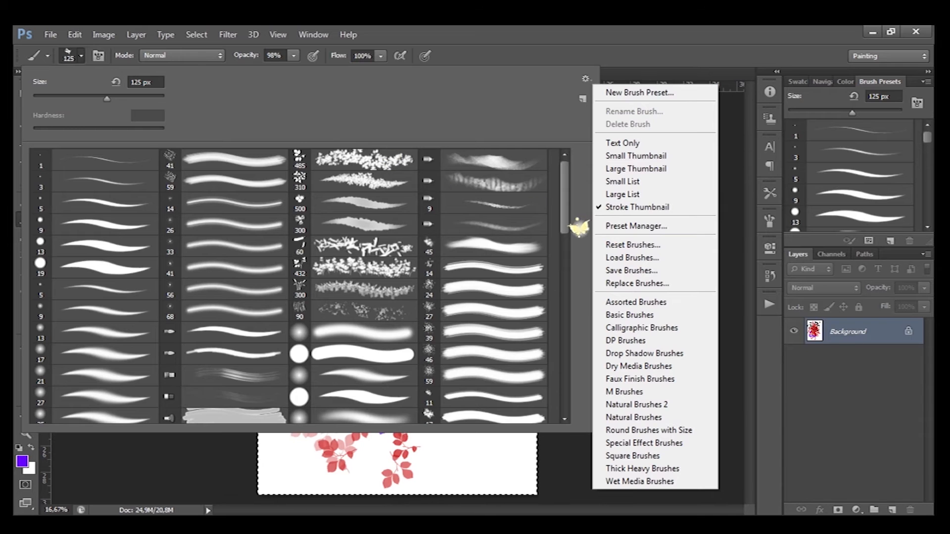
left_click(596, 225)
left_click_drag(578, 233, 433, 117)
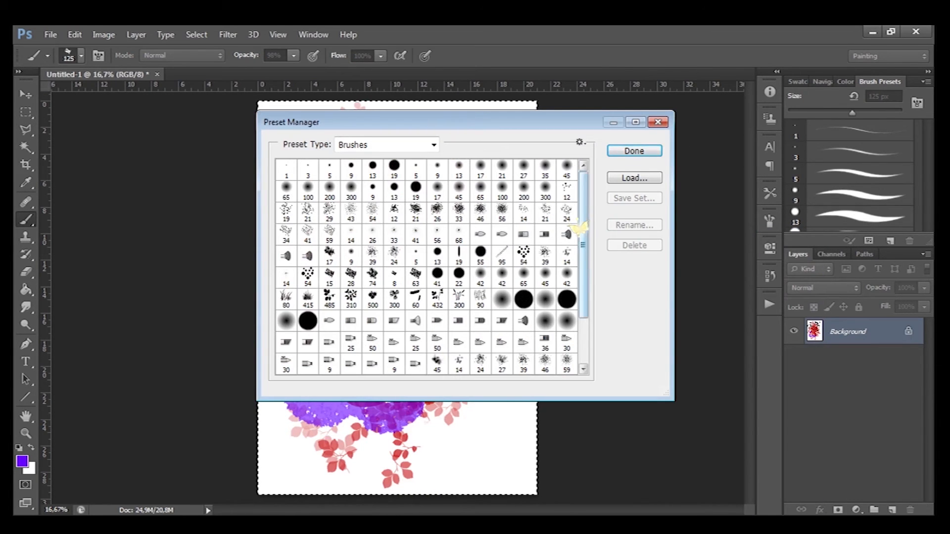
scroll(579, 228, "down", 3)
scroll(578, 228, "up", 3)
scroll(579, 227, "down", 1)
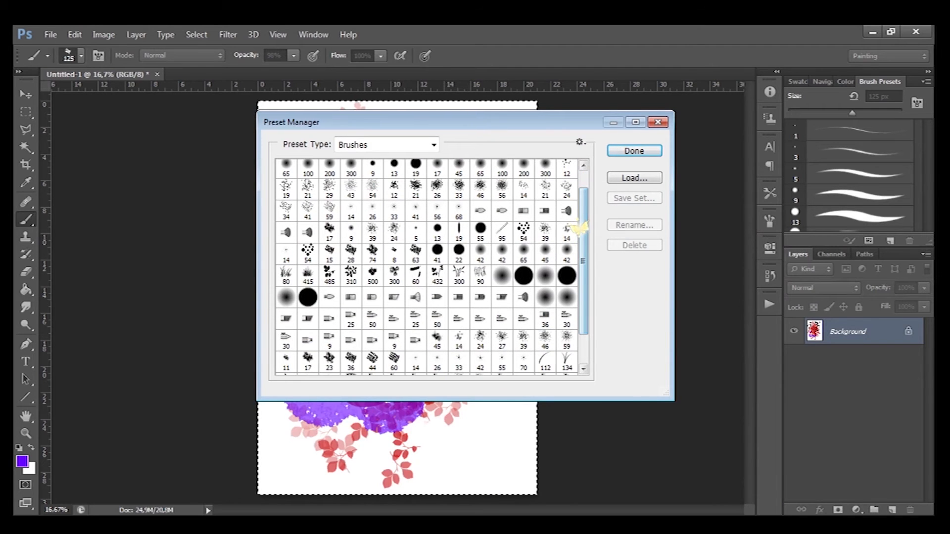
left_click(567, 318)
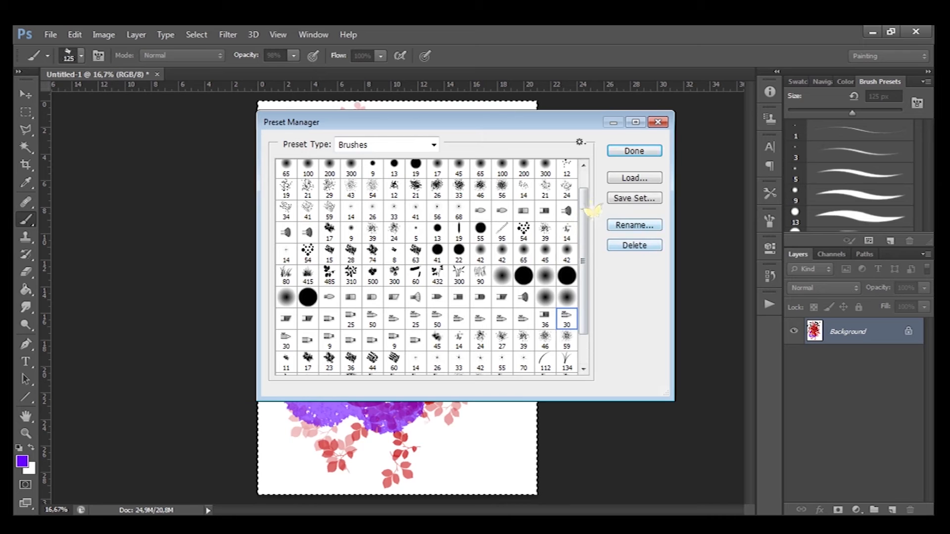
left_click(603, 198)
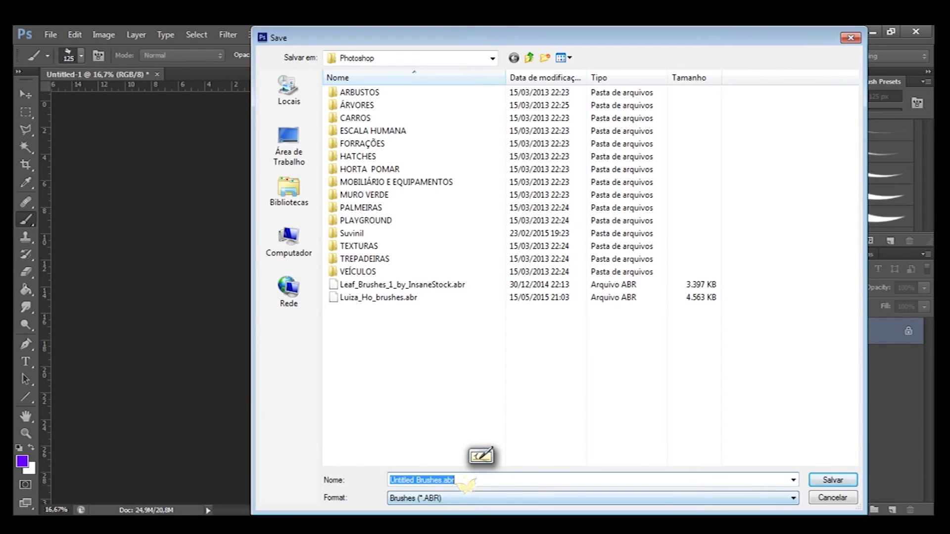
key("Escape")
- Load the second .abr brush file from the Photoshop folder into the brush presets
left_click(609, 179)
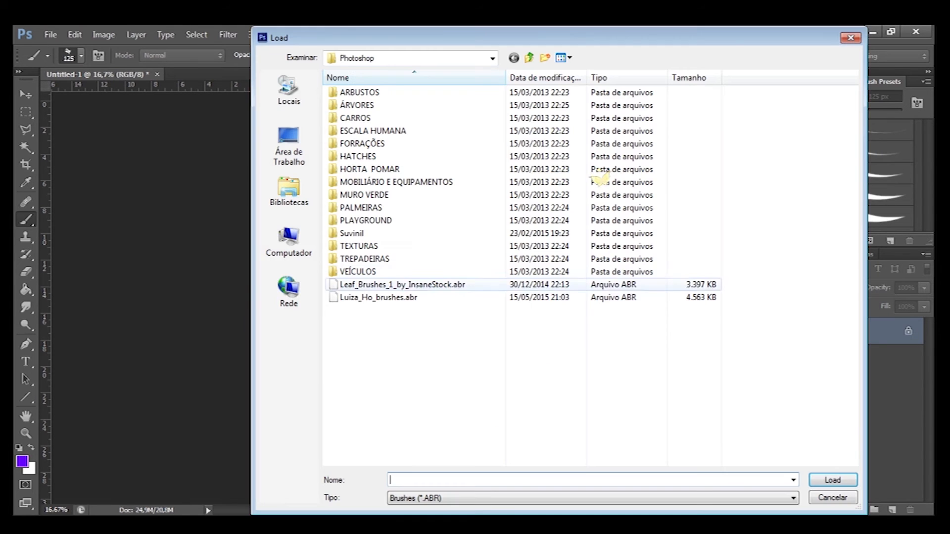
left_click(396, 297)
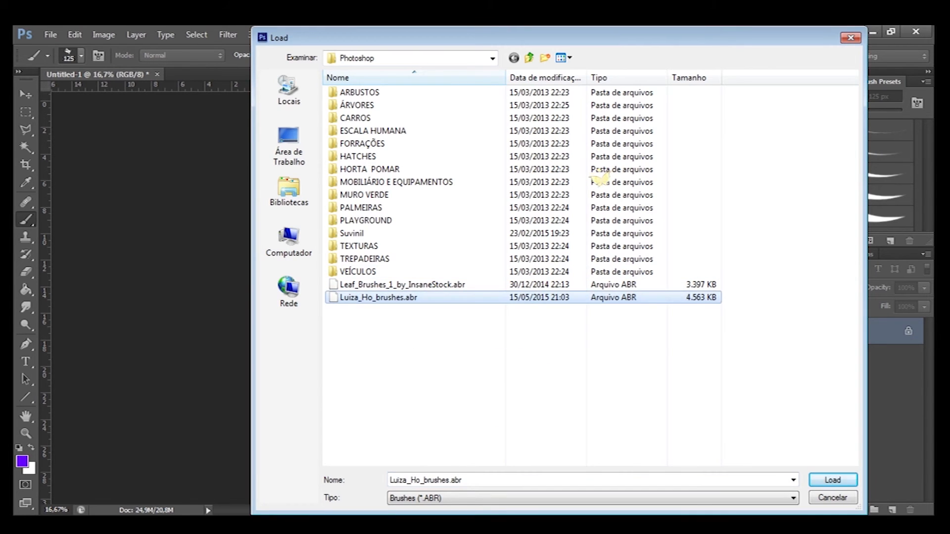
key("Return")
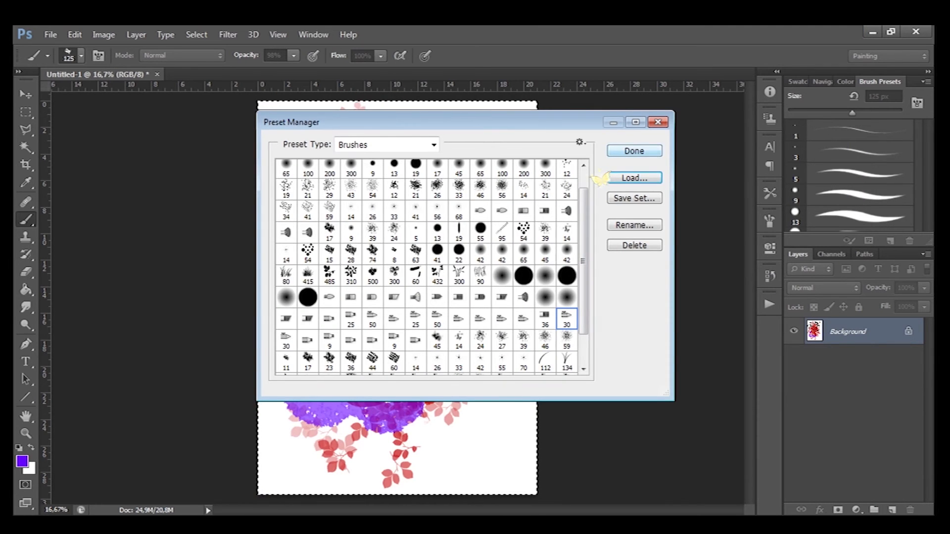
- Close the Preset Manager and reset the brush picker to the default brushes
left_click(634, 150)
left_click(81, 55)
left_click(586, 79)
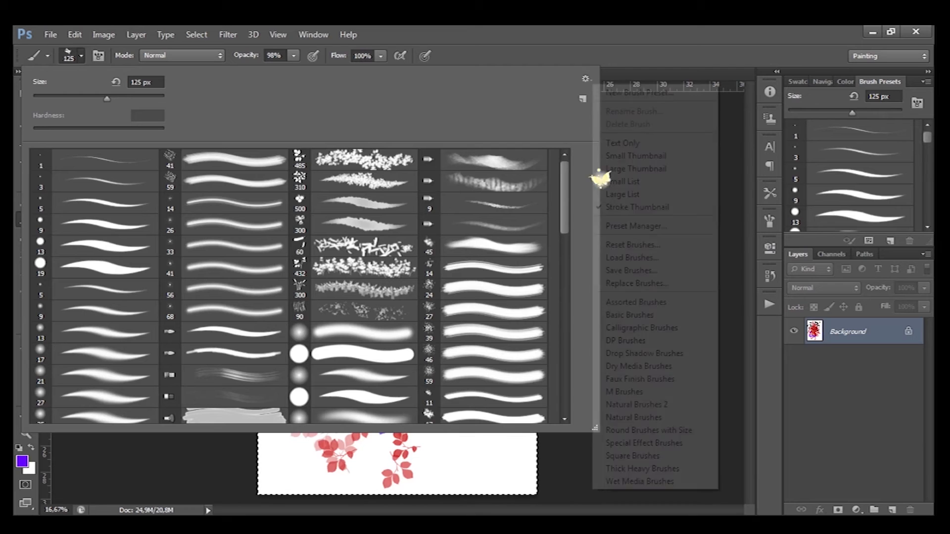
left_click(671, 245)
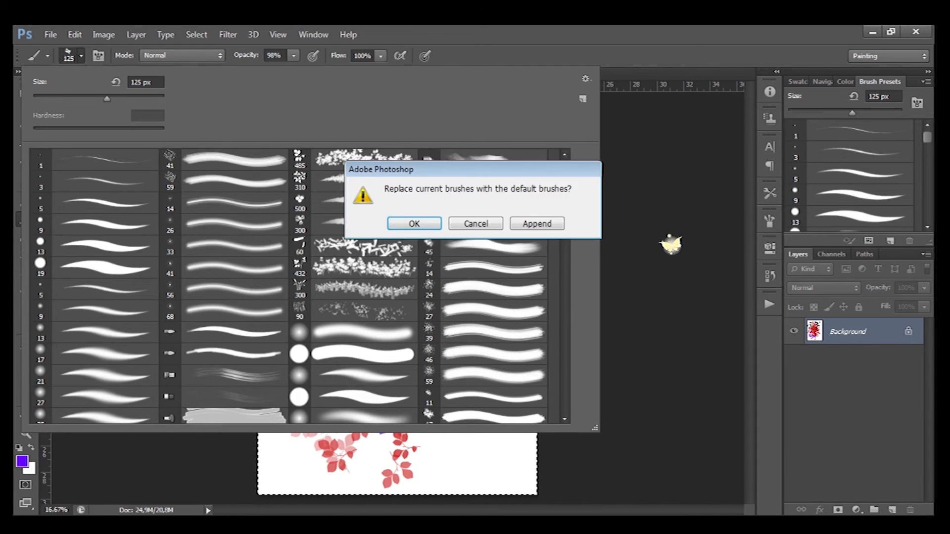
key("Return")
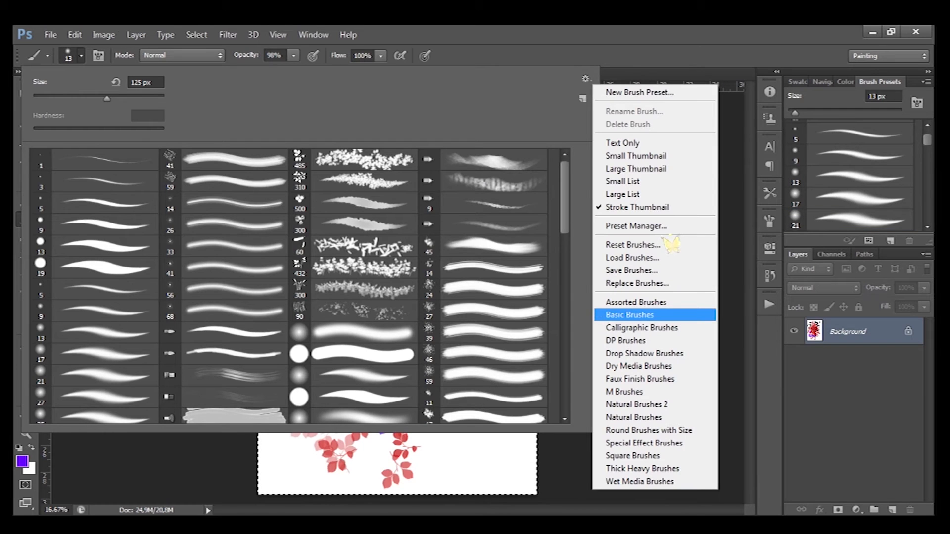
- Browse the list of brush set libraries available in the brush picker menu
key("Down")
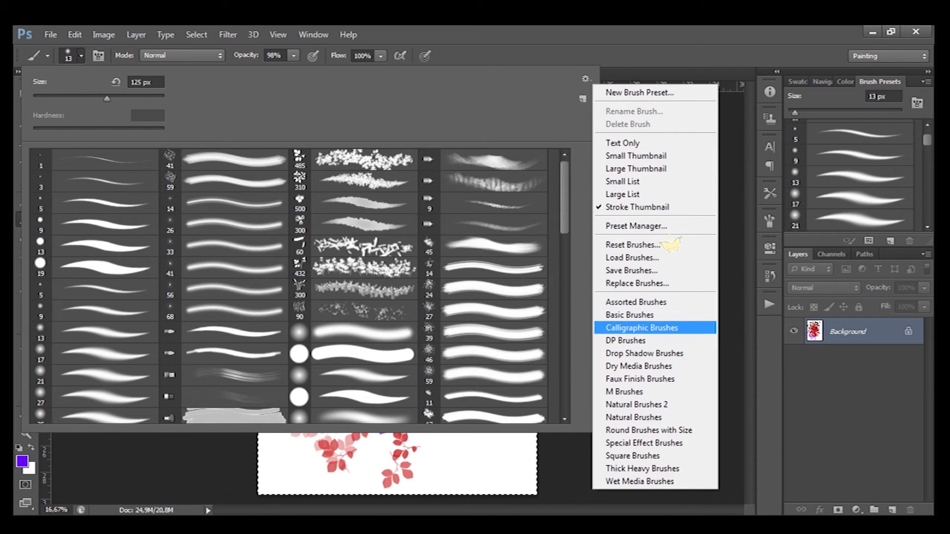
key("Down")
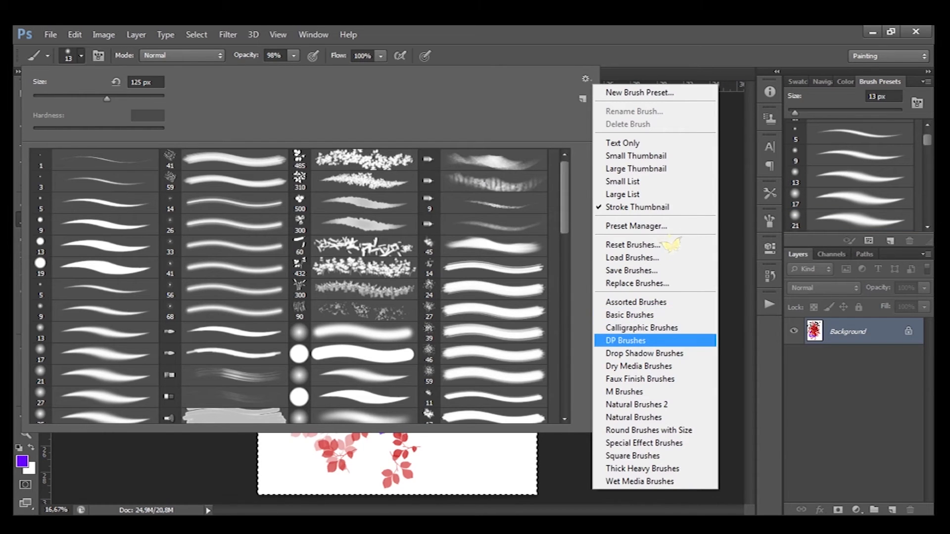
key("Down")
key("Down")
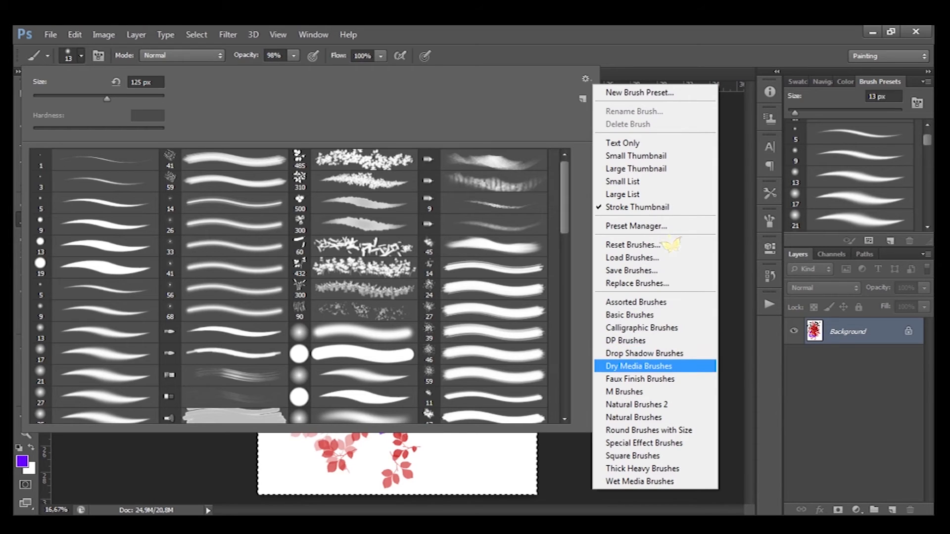
key("Down")
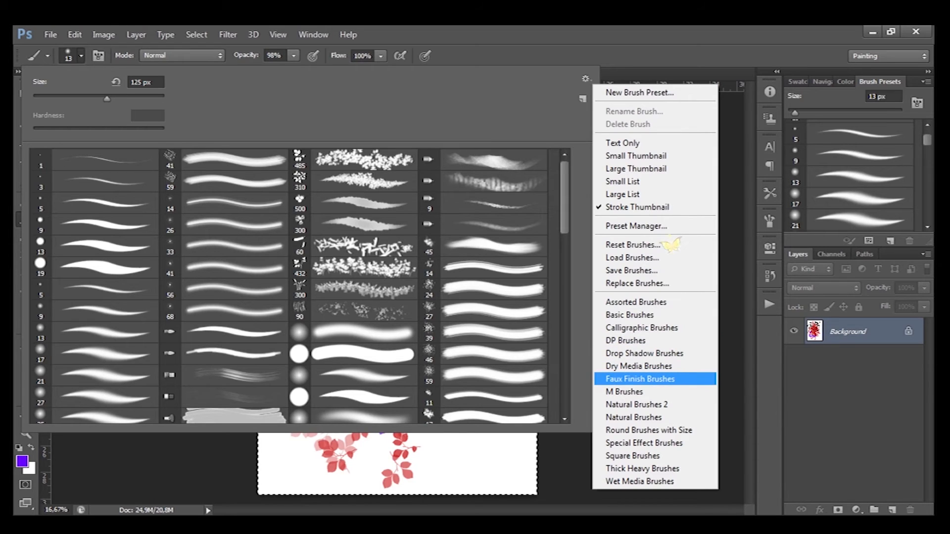
key("Down")
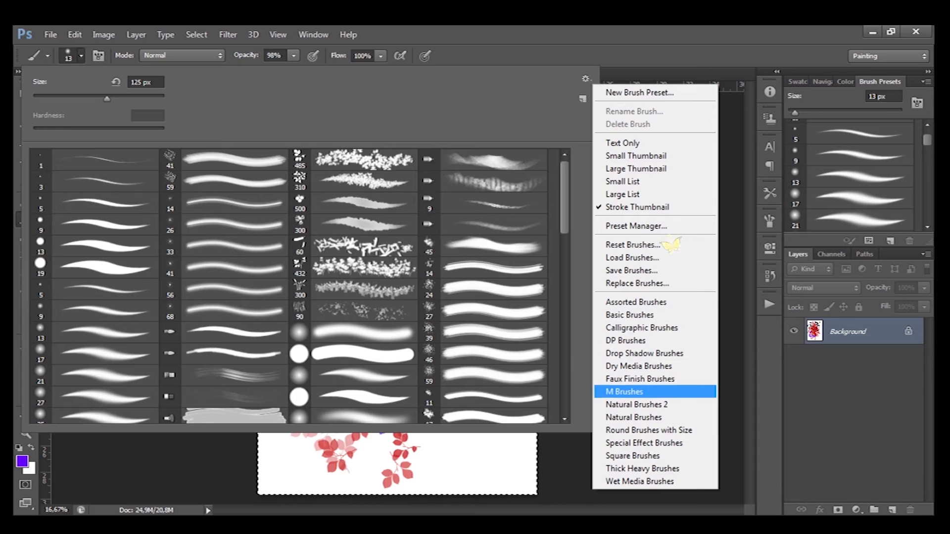
key("Down")
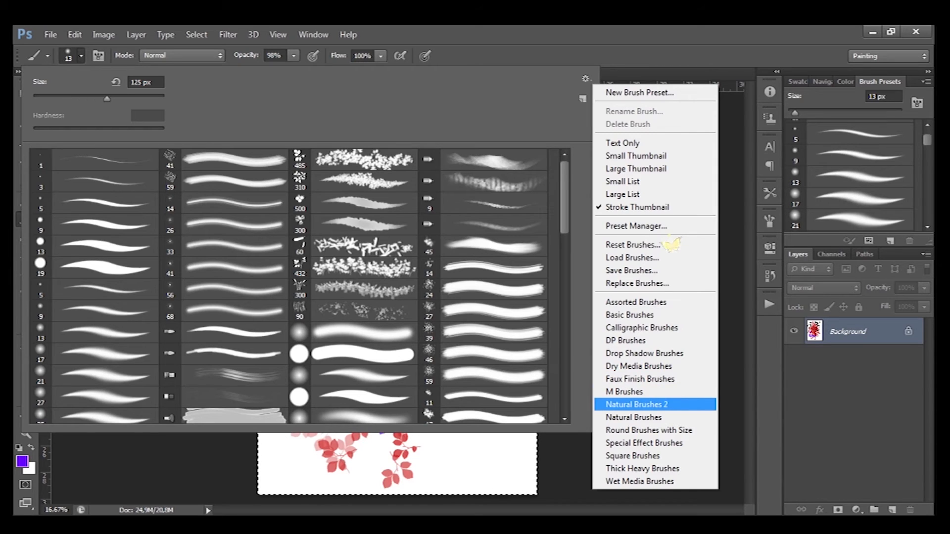
key("Down")
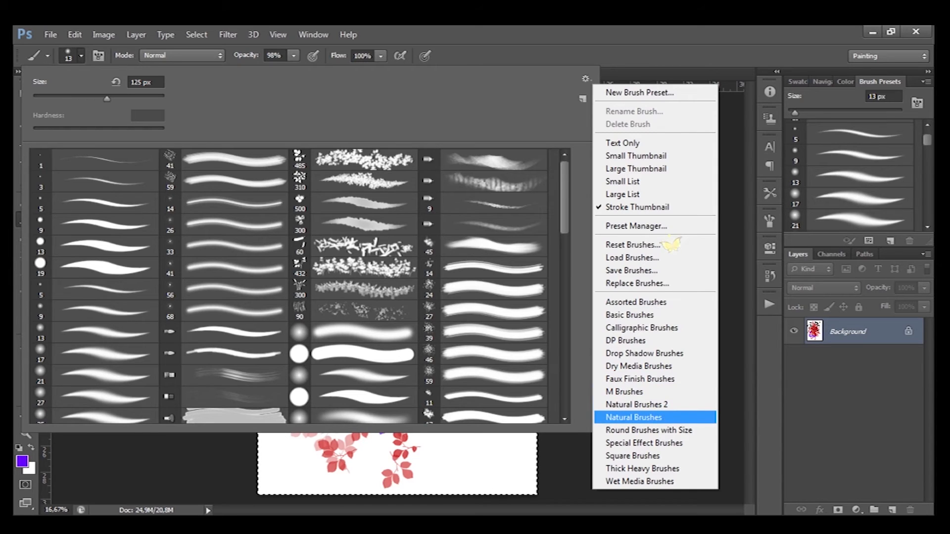
key("Down")
key("Down")
key("Down")
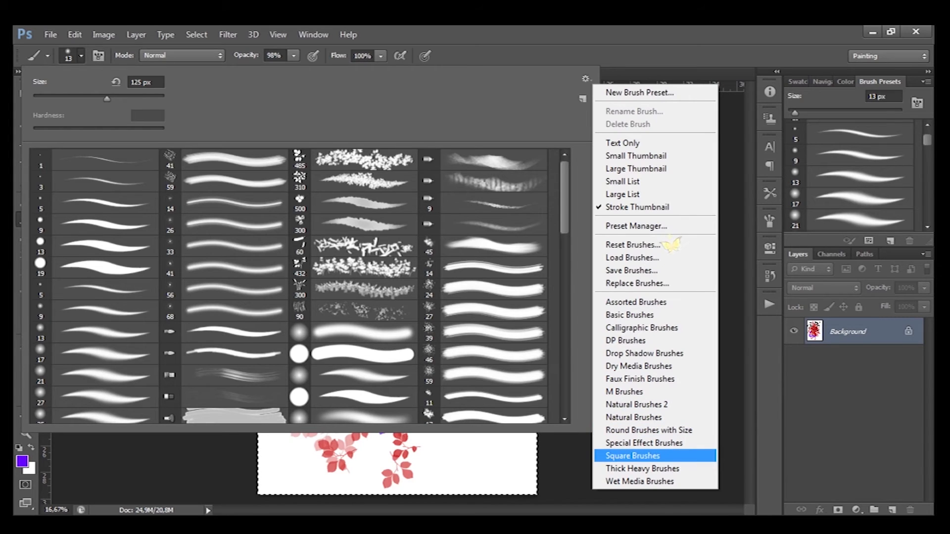
key("Down")
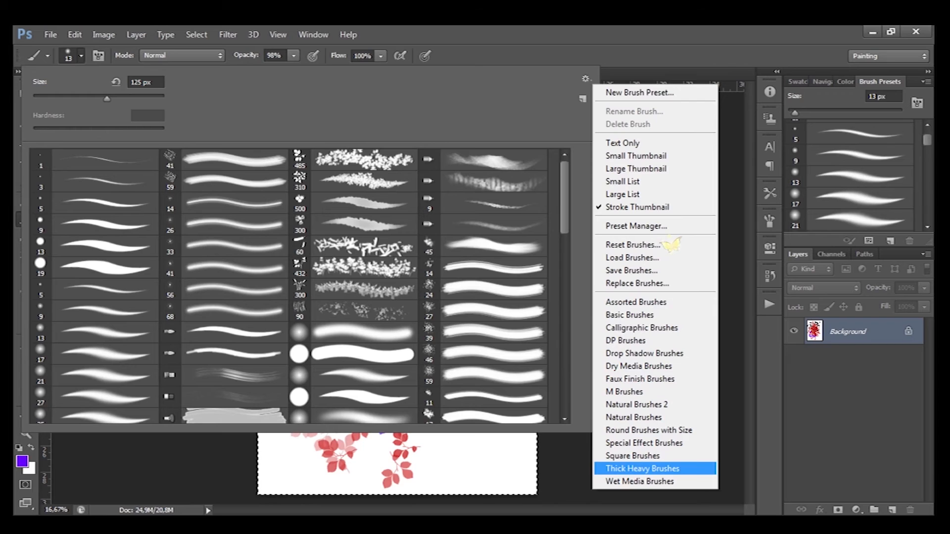
key("Down")
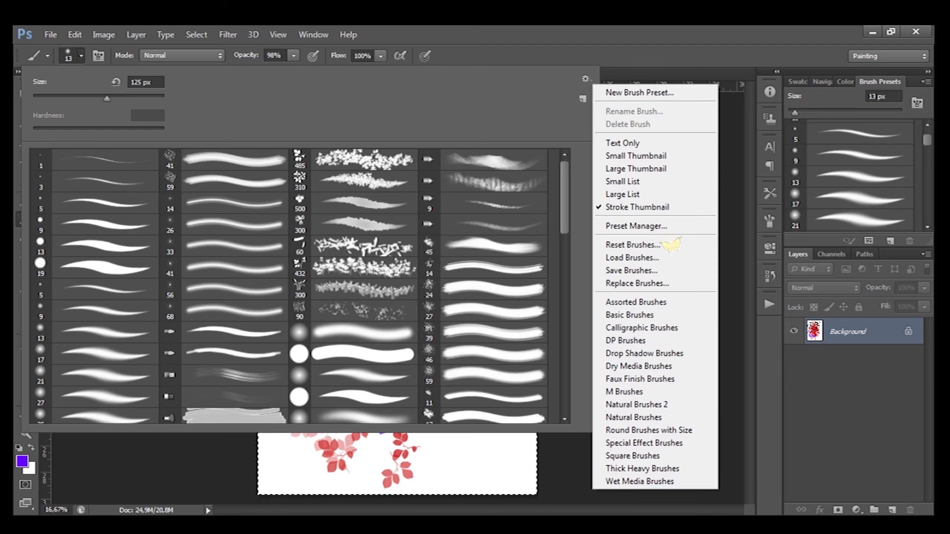
key("Up")
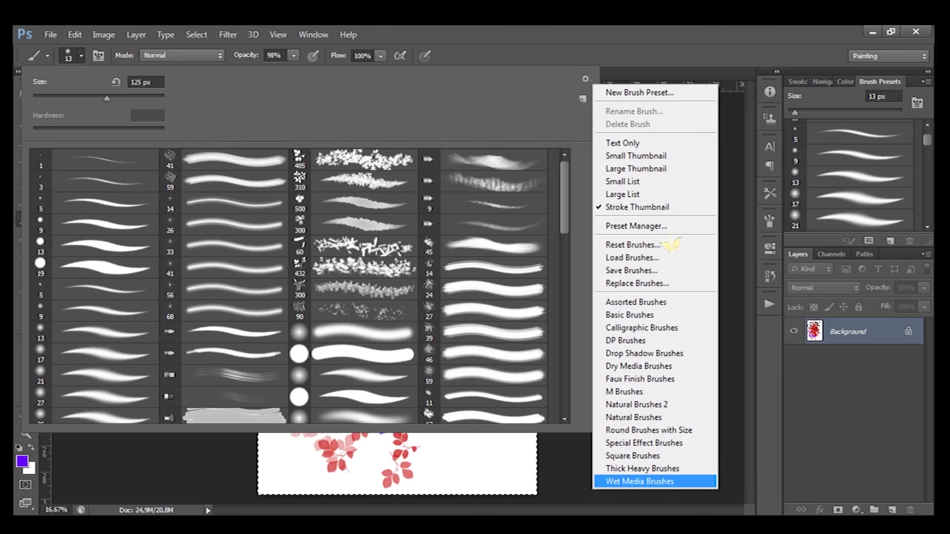
key("Up")
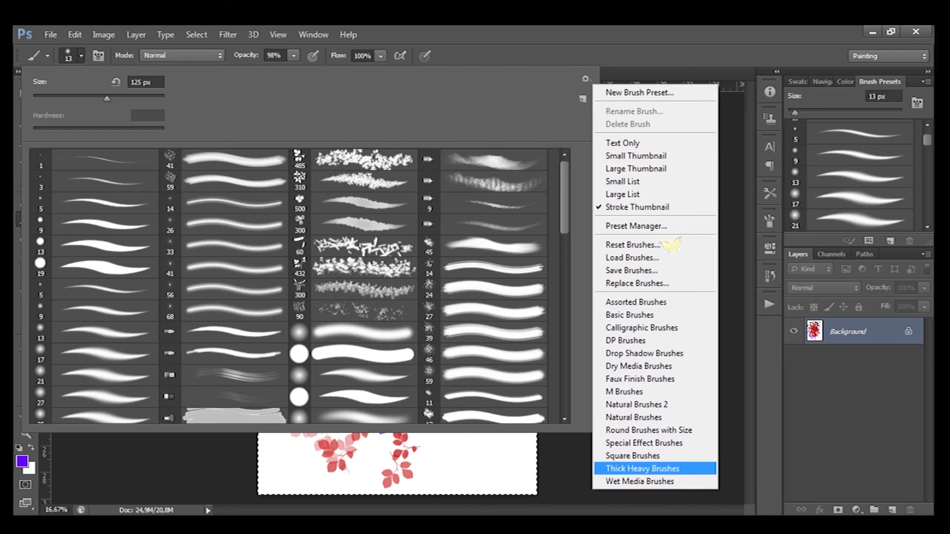
key("Up")
key("Up")
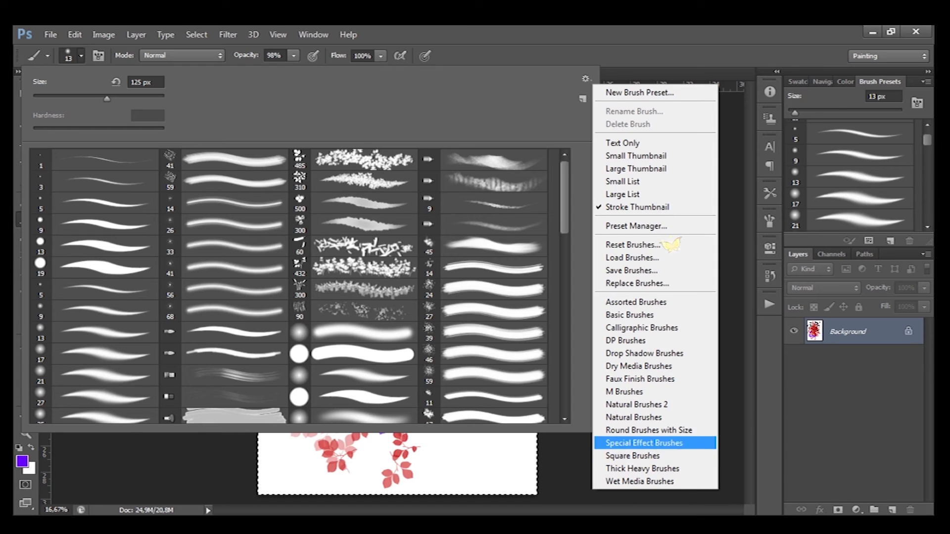
key("Up")
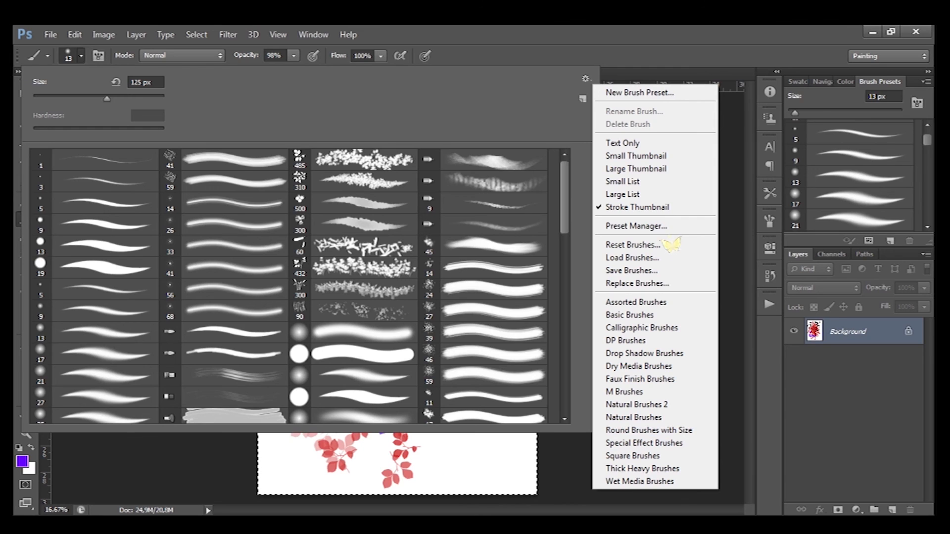
- Reset the brushes to the default set
left_click(667, 244)
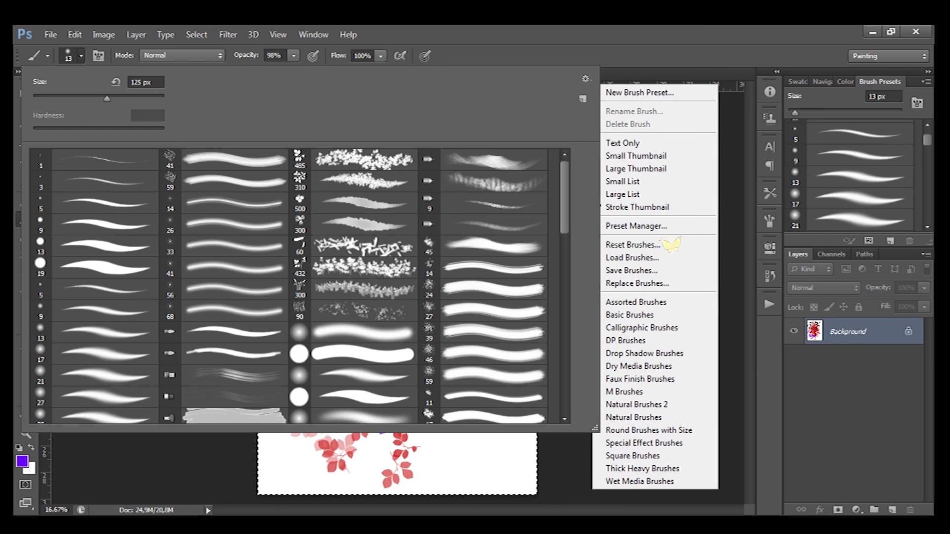